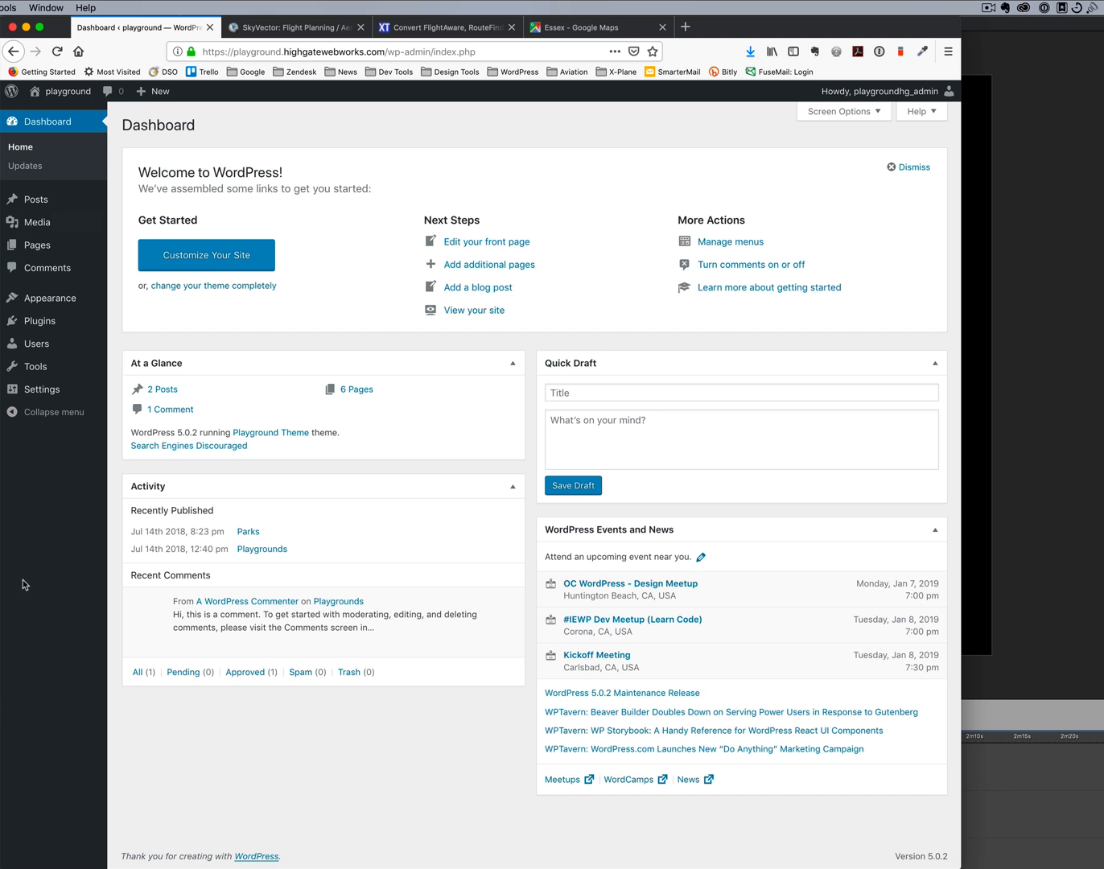
Open the "About Us" page for editing from the list of all pages
mouse_move(70, 250)
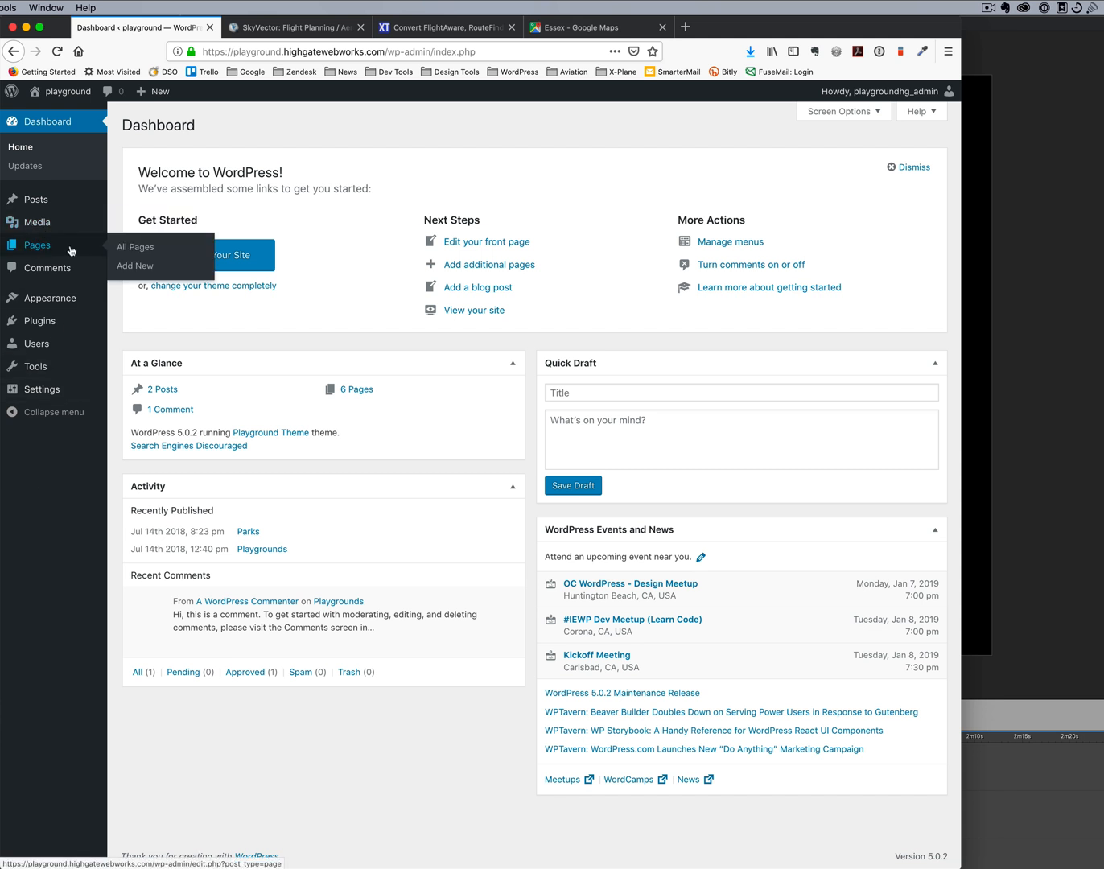
left_click(133, 249)
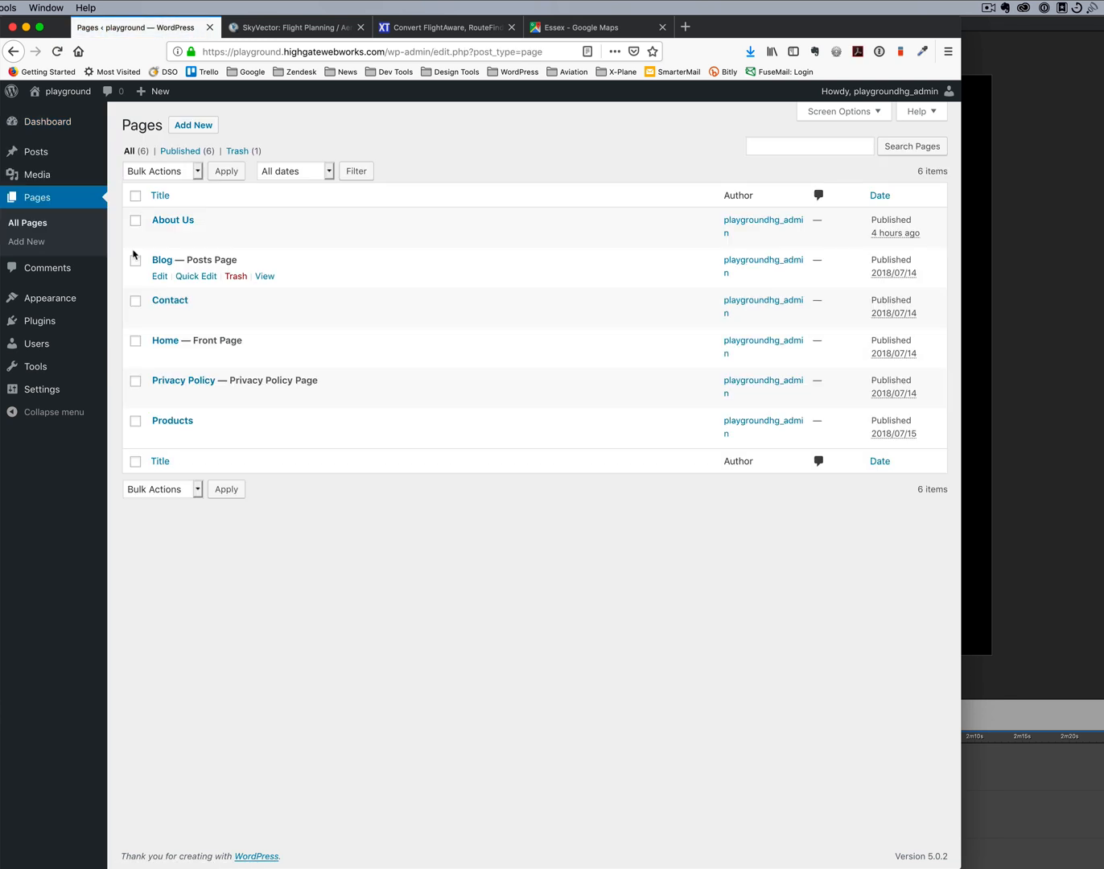
mouse_move(166, 236)
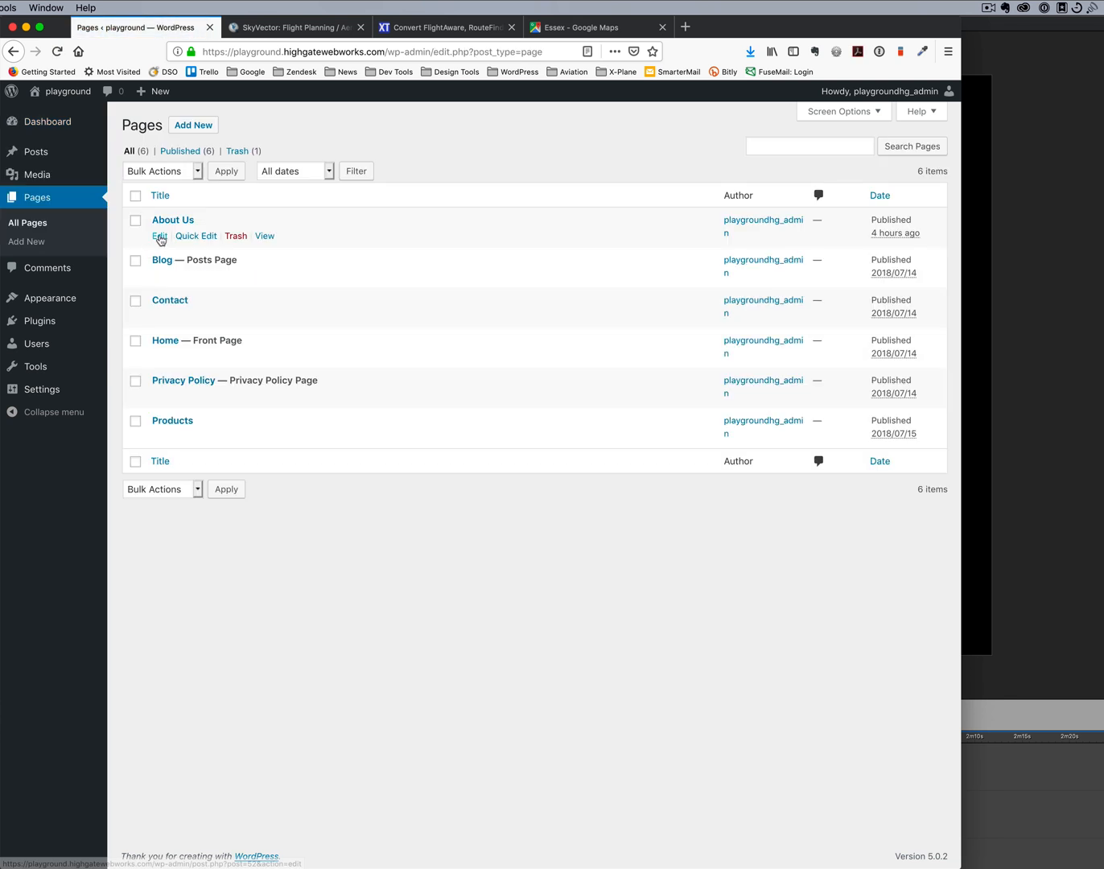
left_click(160, 237)
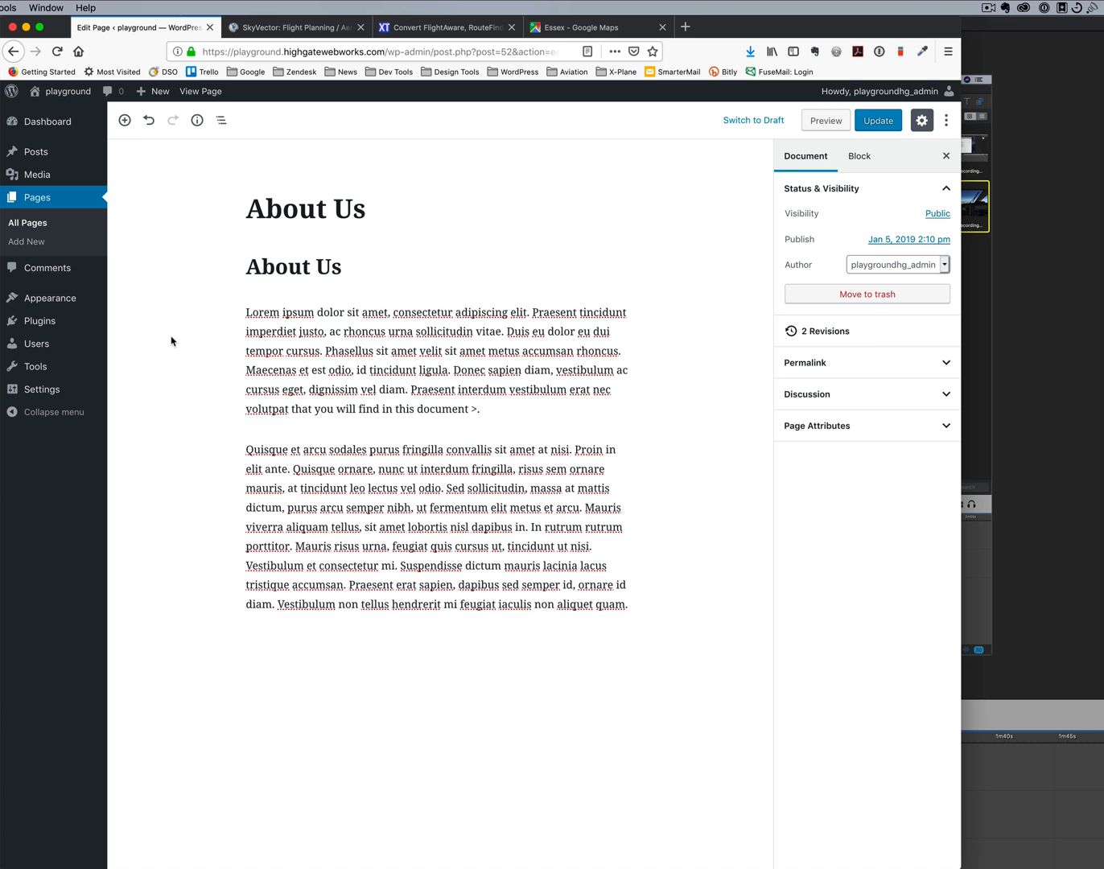
key("super+z")
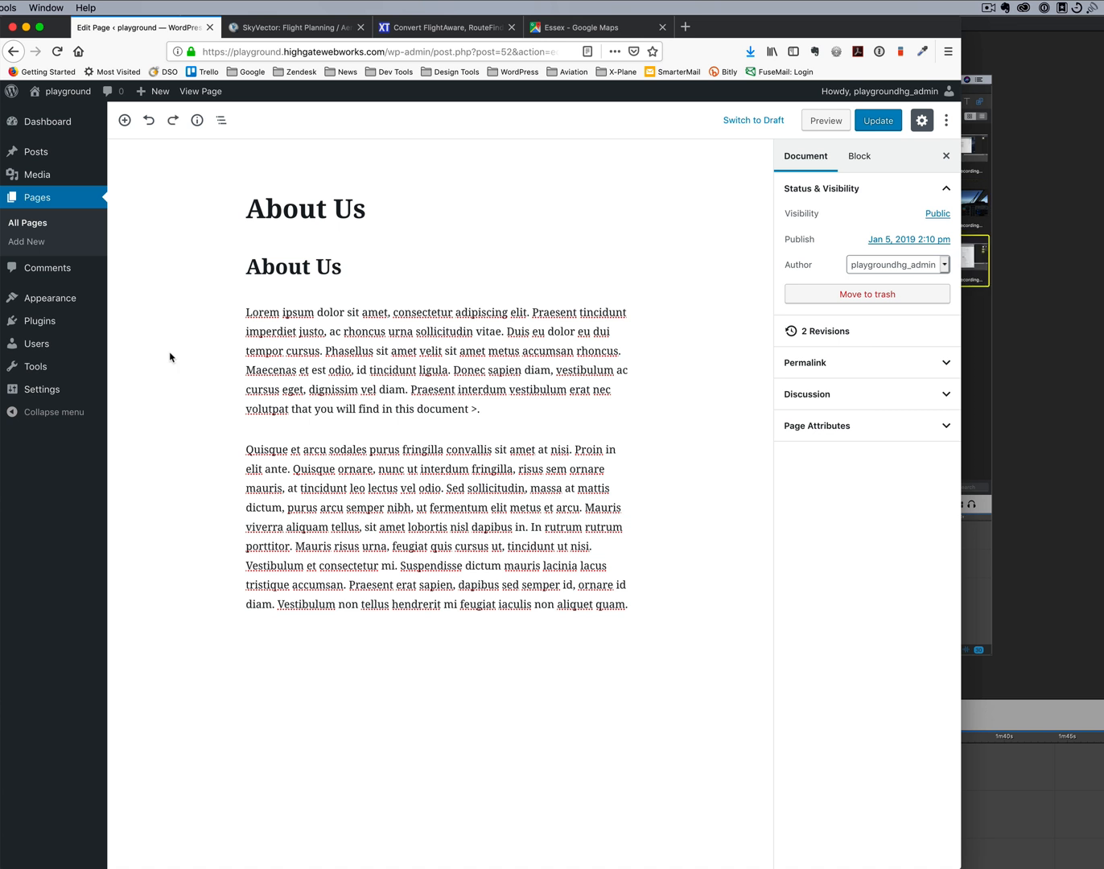
key("super+s")
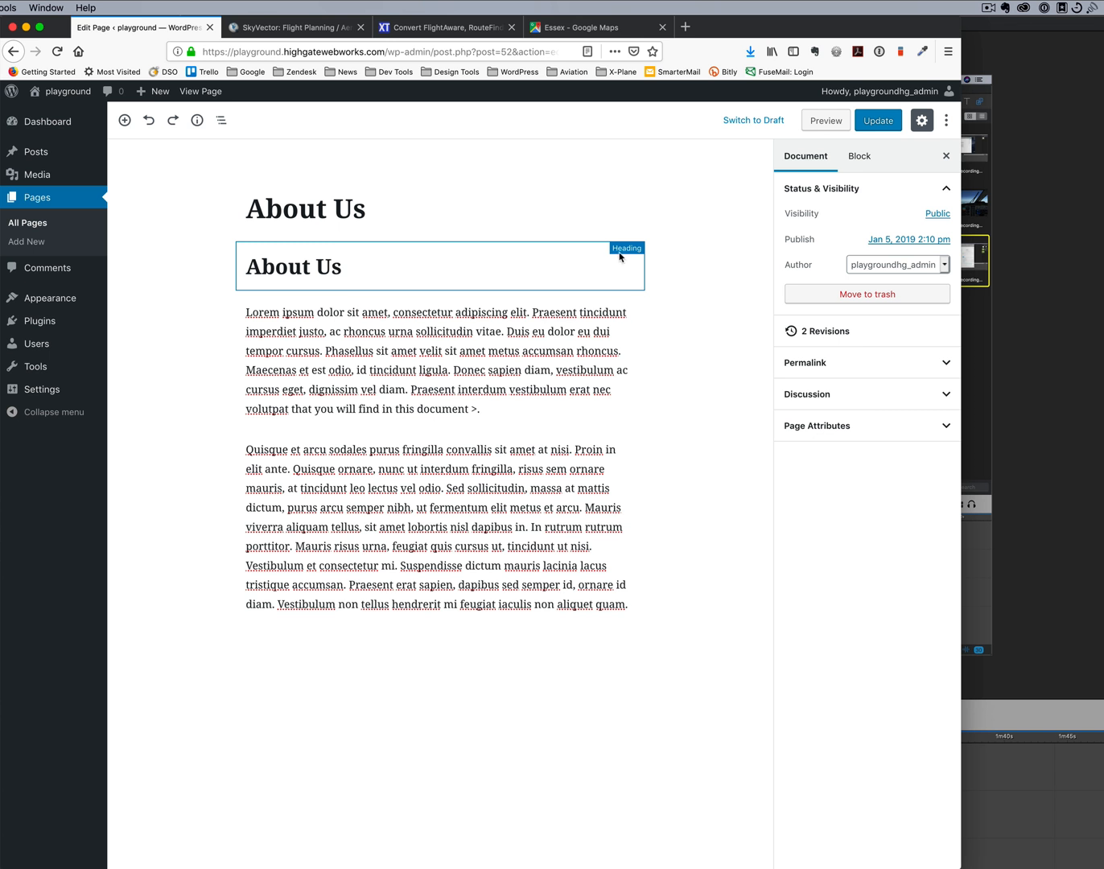
Try splitting the first body paragraph before "Donec sapien diam" into a separate block, and undo the split
left_click(306, 267)
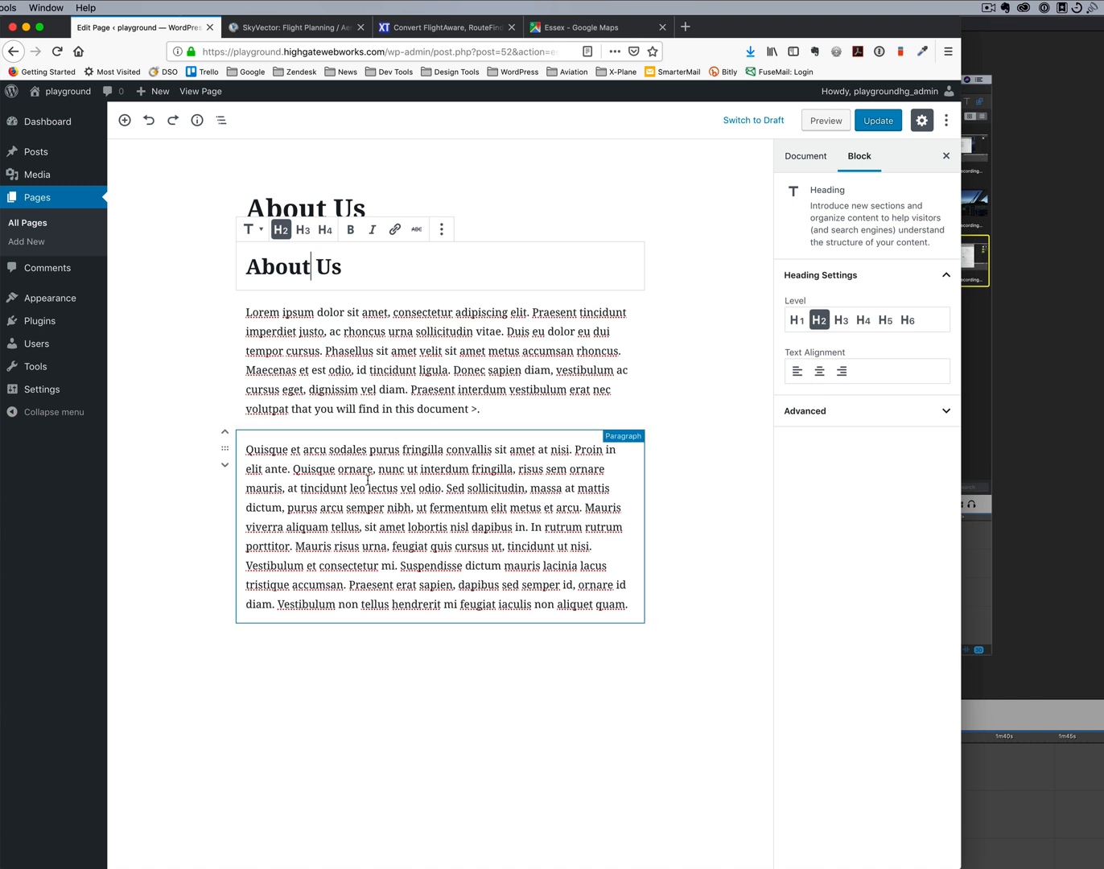
left_click(454, 371)
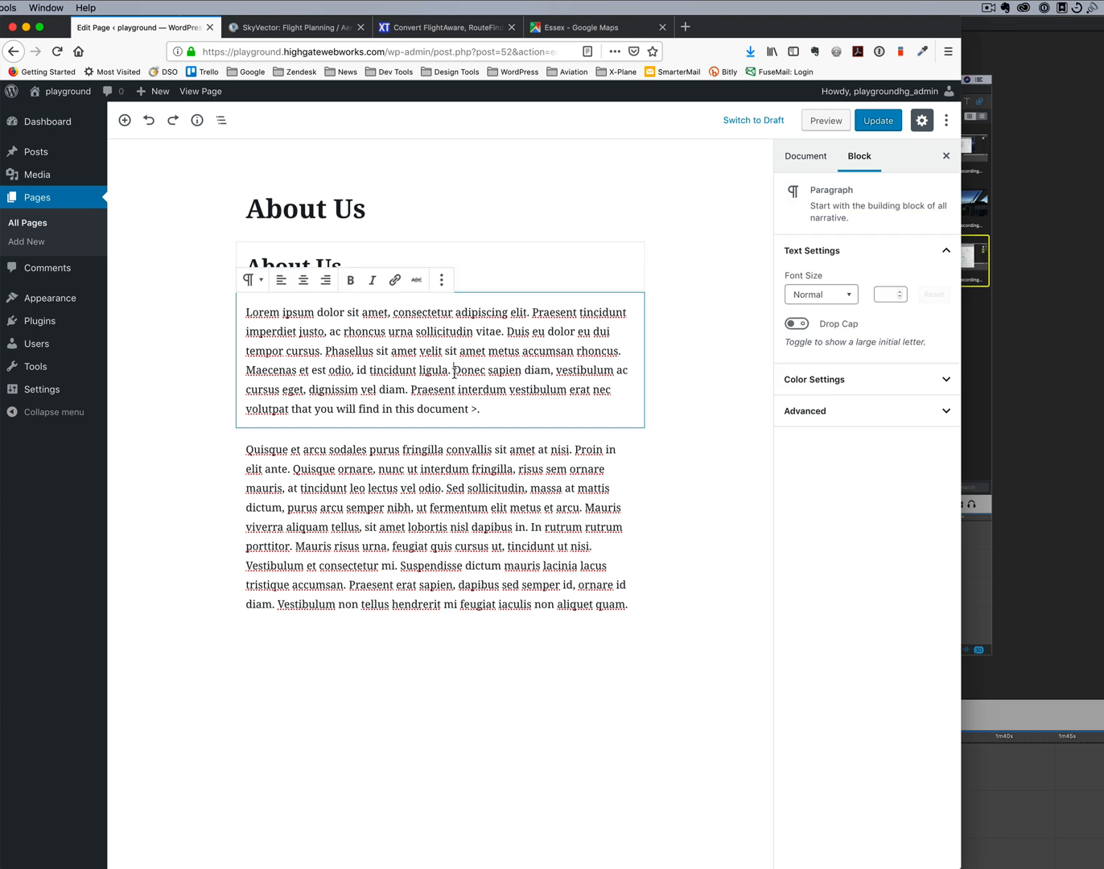
key("Return")
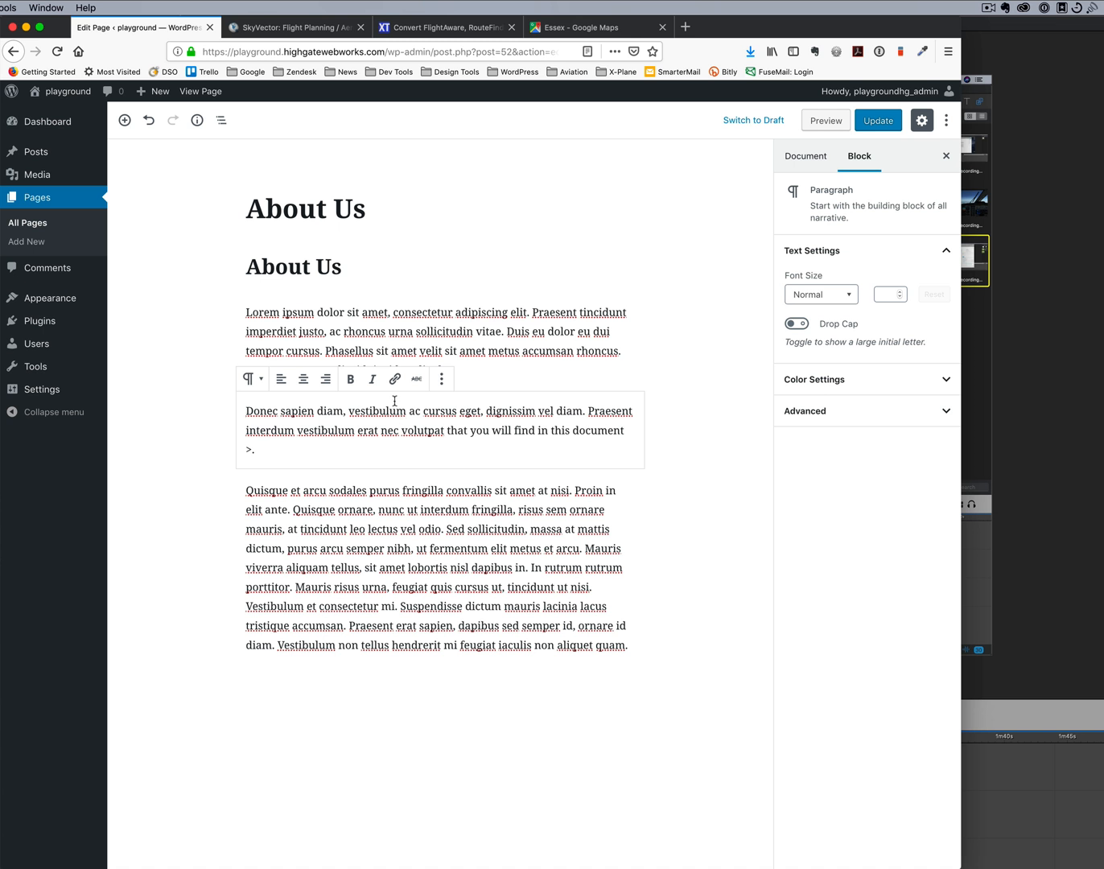
key("super+z")
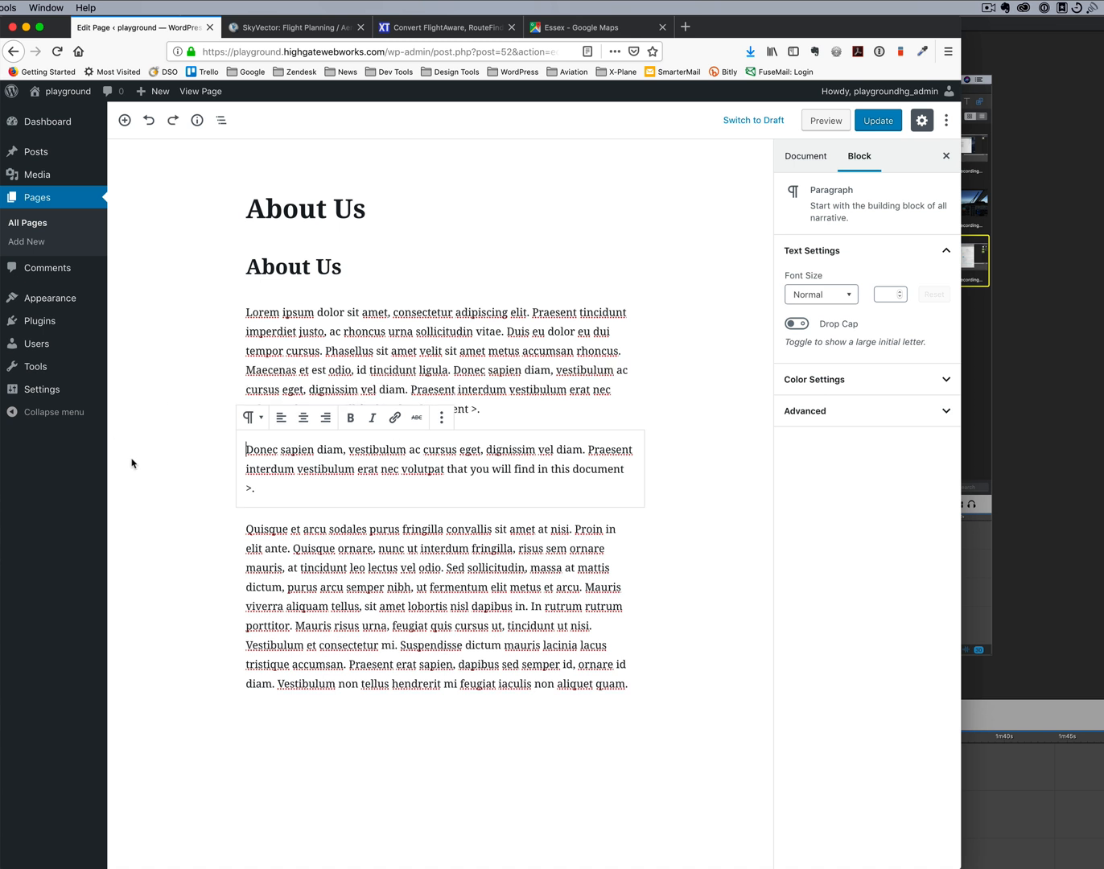
key("super+z")
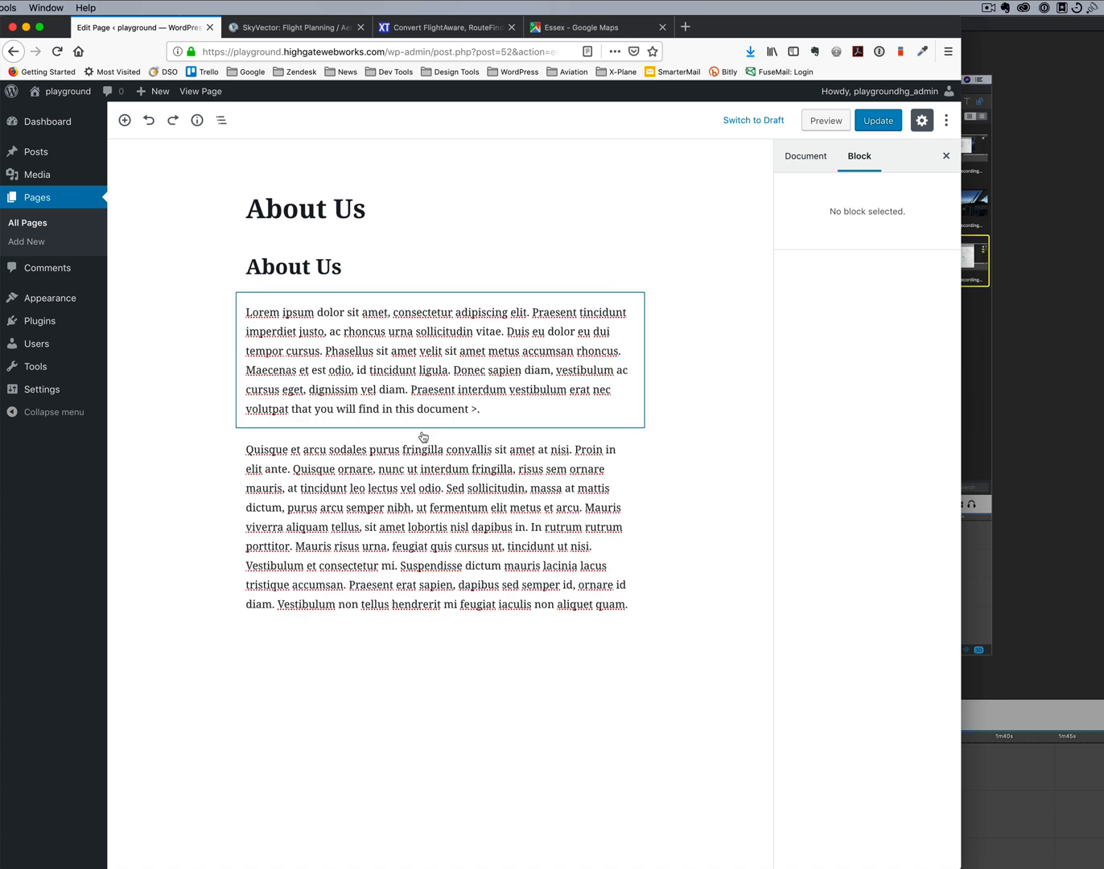
Move the "Lorem ipsum" paragraph block below the "Quisque" paragraph, and move it back above it
left_click_drag(226, 311, 262, 613)
left_click(270, 664)
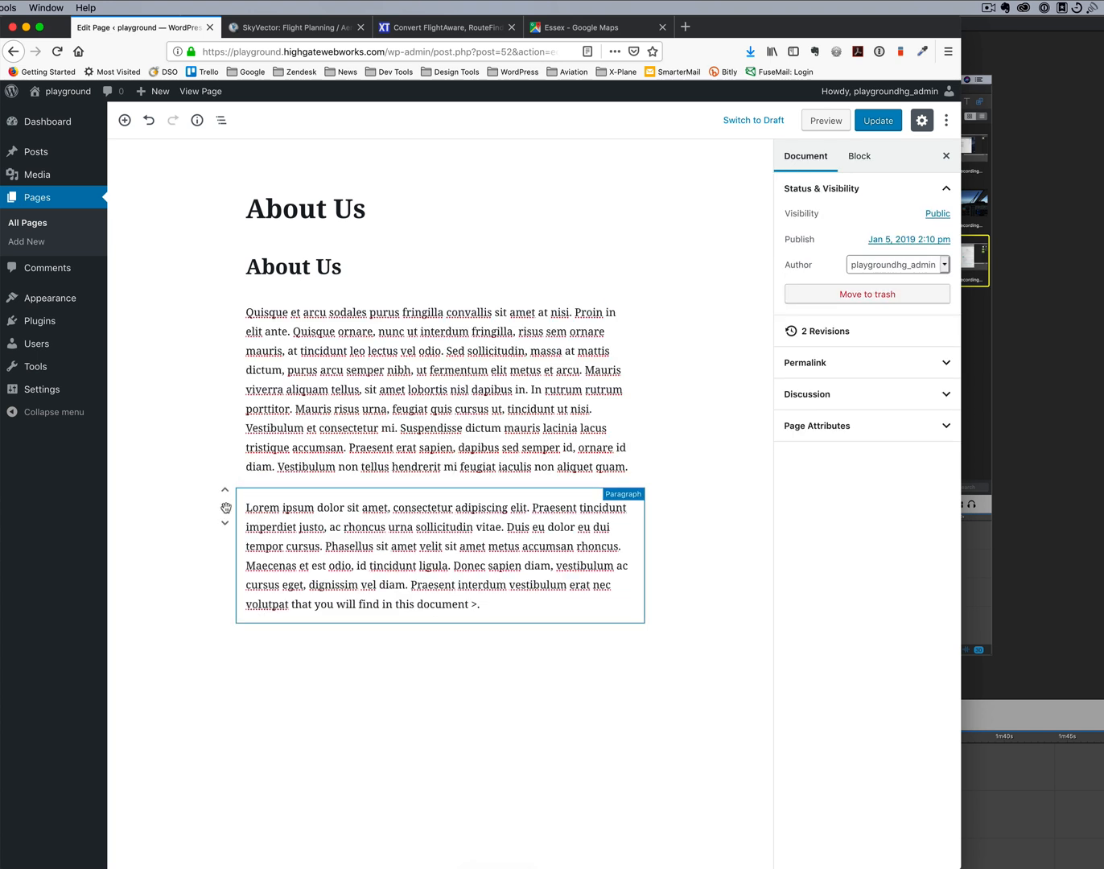
left_click(224, 506)
left_click_drag(224, 506, 247, 321)
left_click(190, 451)
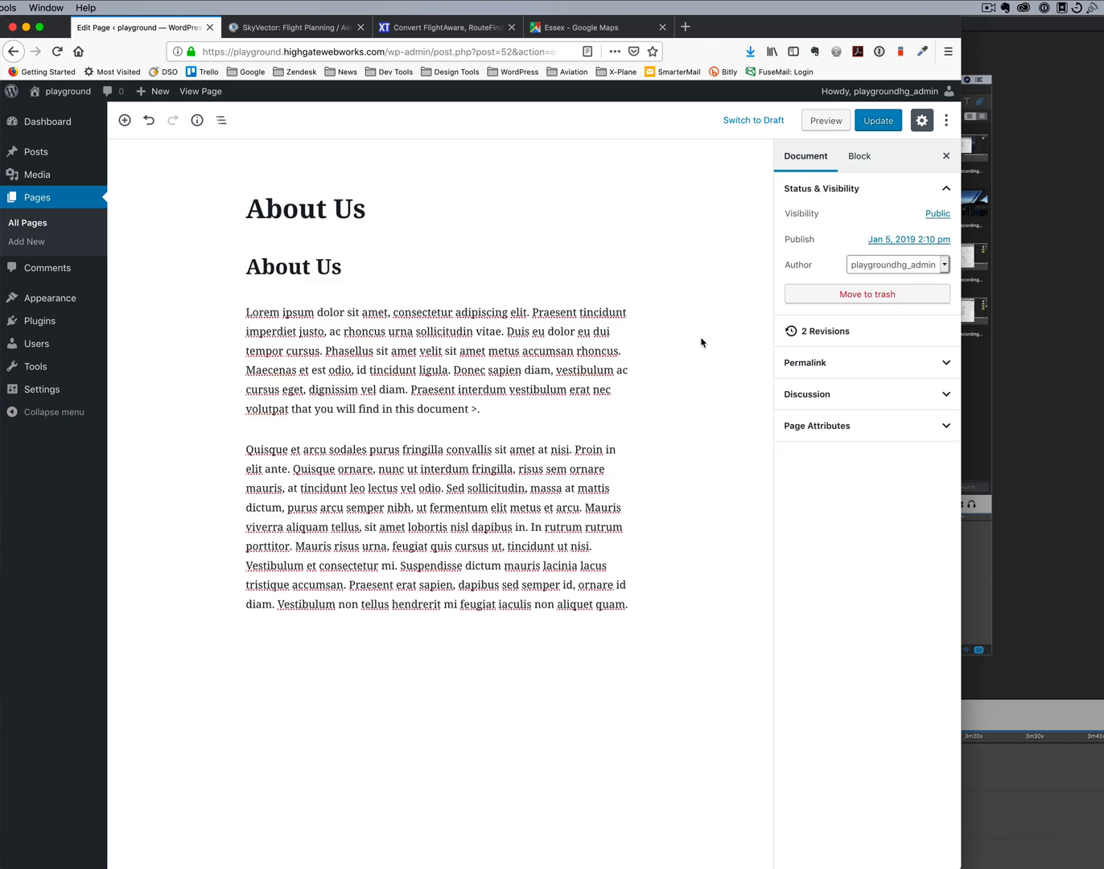
Add an empty paragraph block after the first body paragraph and remove it again
left_click(509, 409)
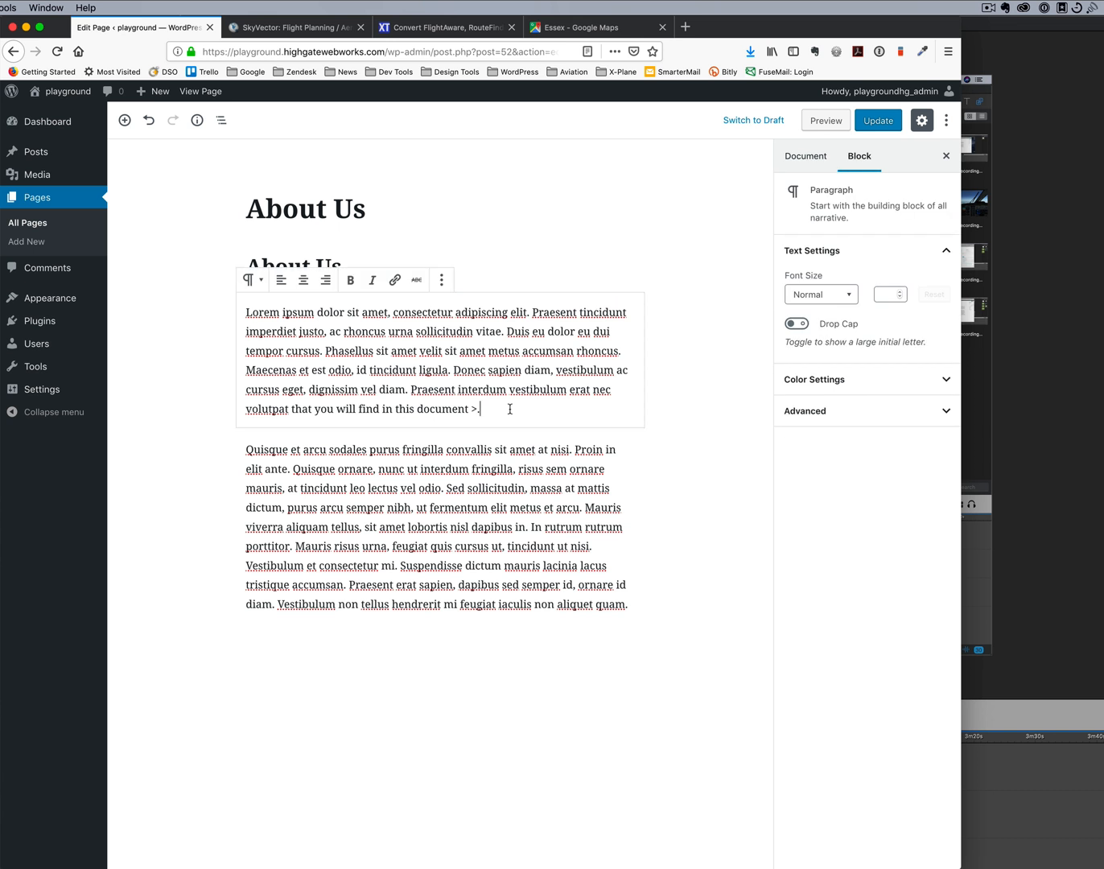
key("Return")
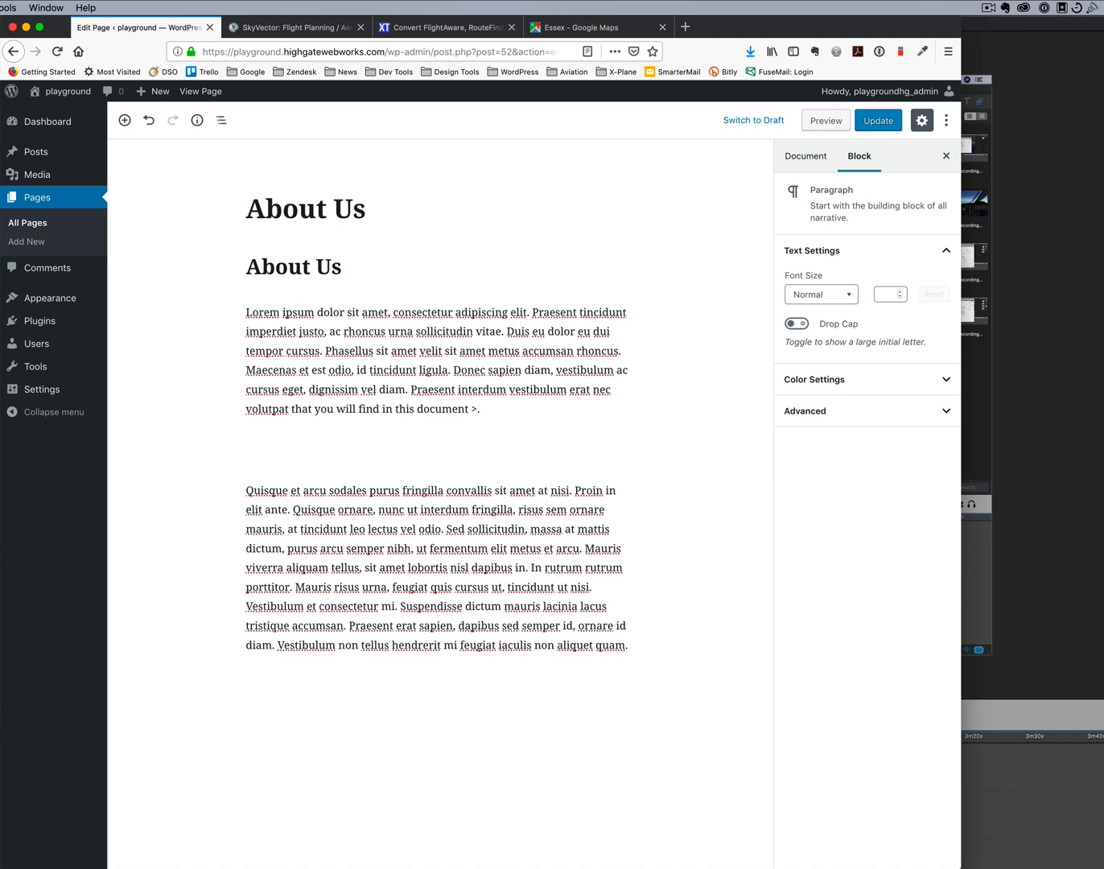
key("BackSpace")
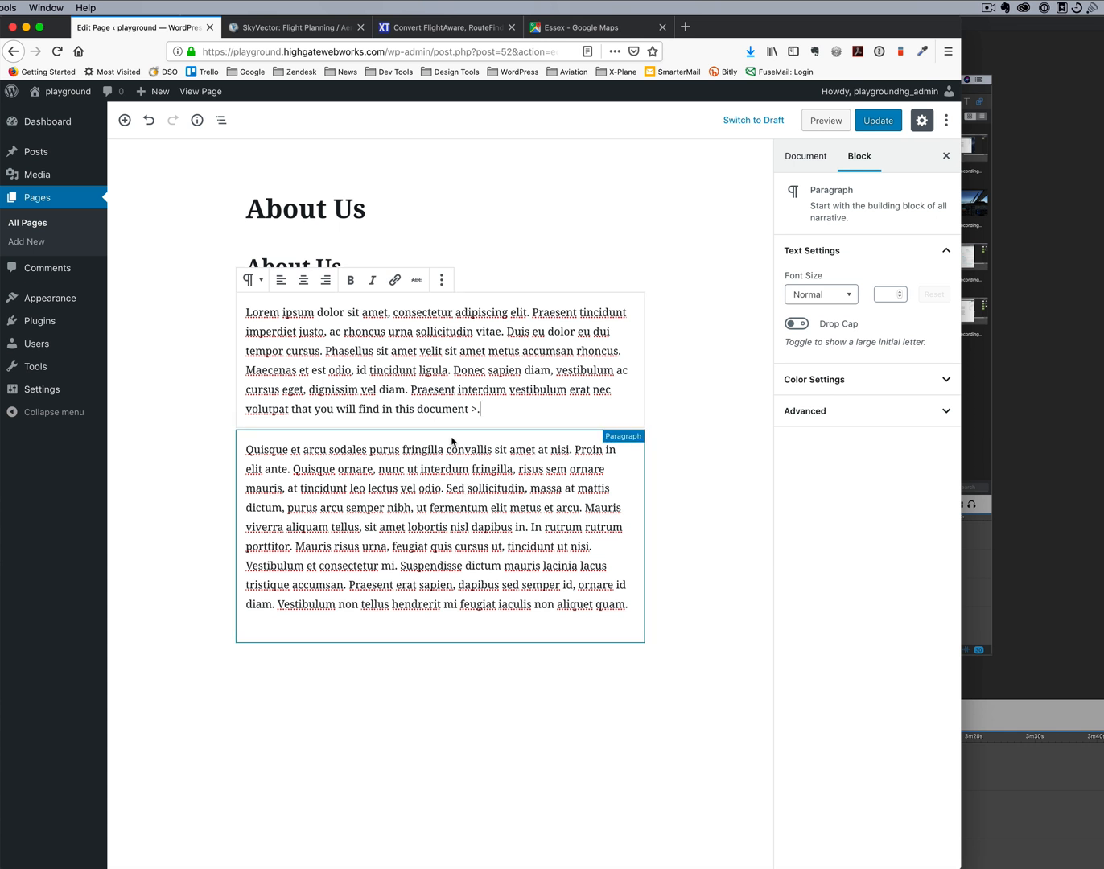
Insert a Paragraph block from Common Blocks between the "Lorem ipsum" and "Quisque" paragraphs
mouse_move(444, 431)
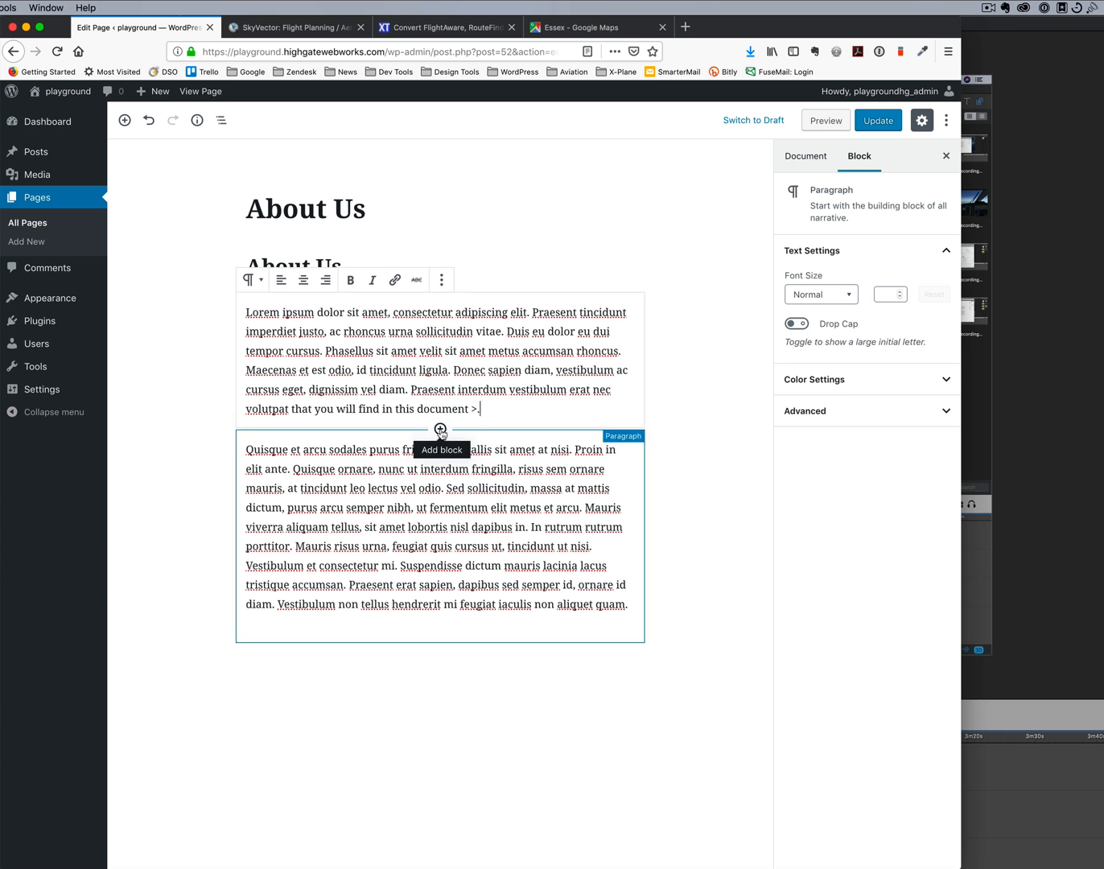
left_click(440, 430)
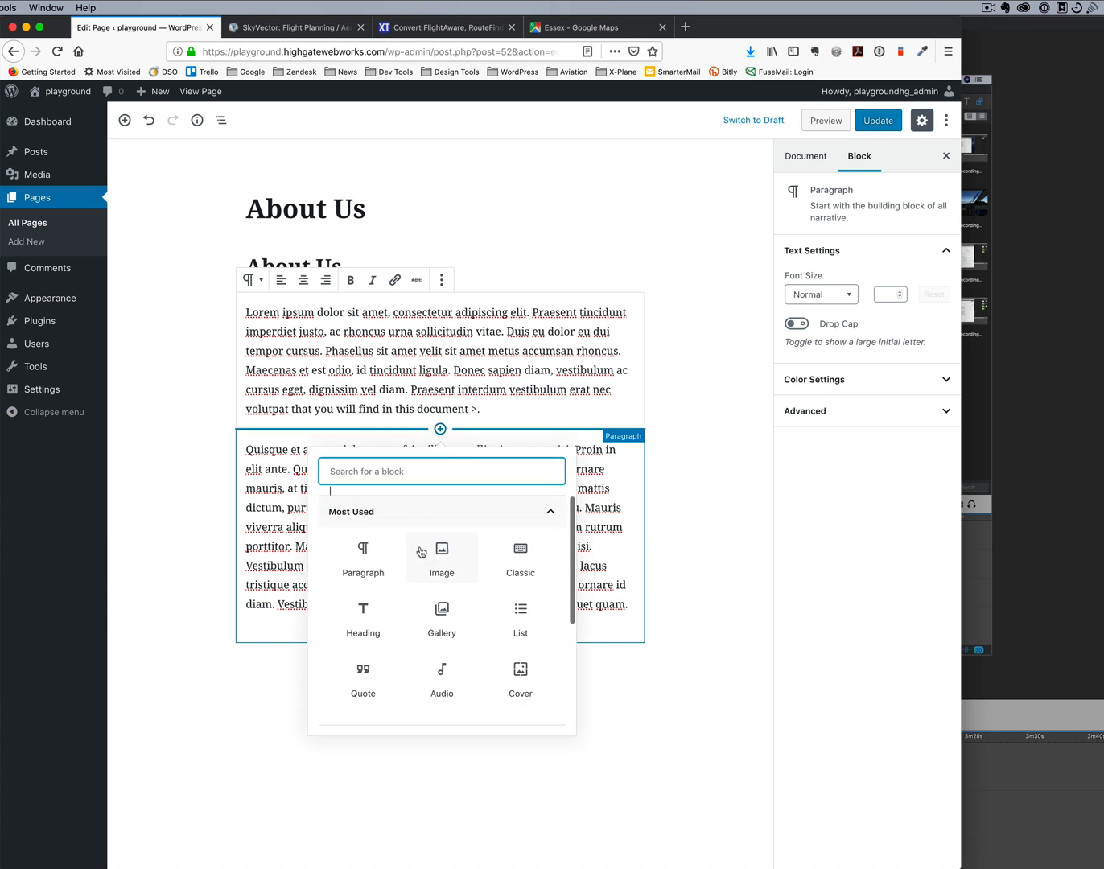
scroll(420, 561, "down", 1)
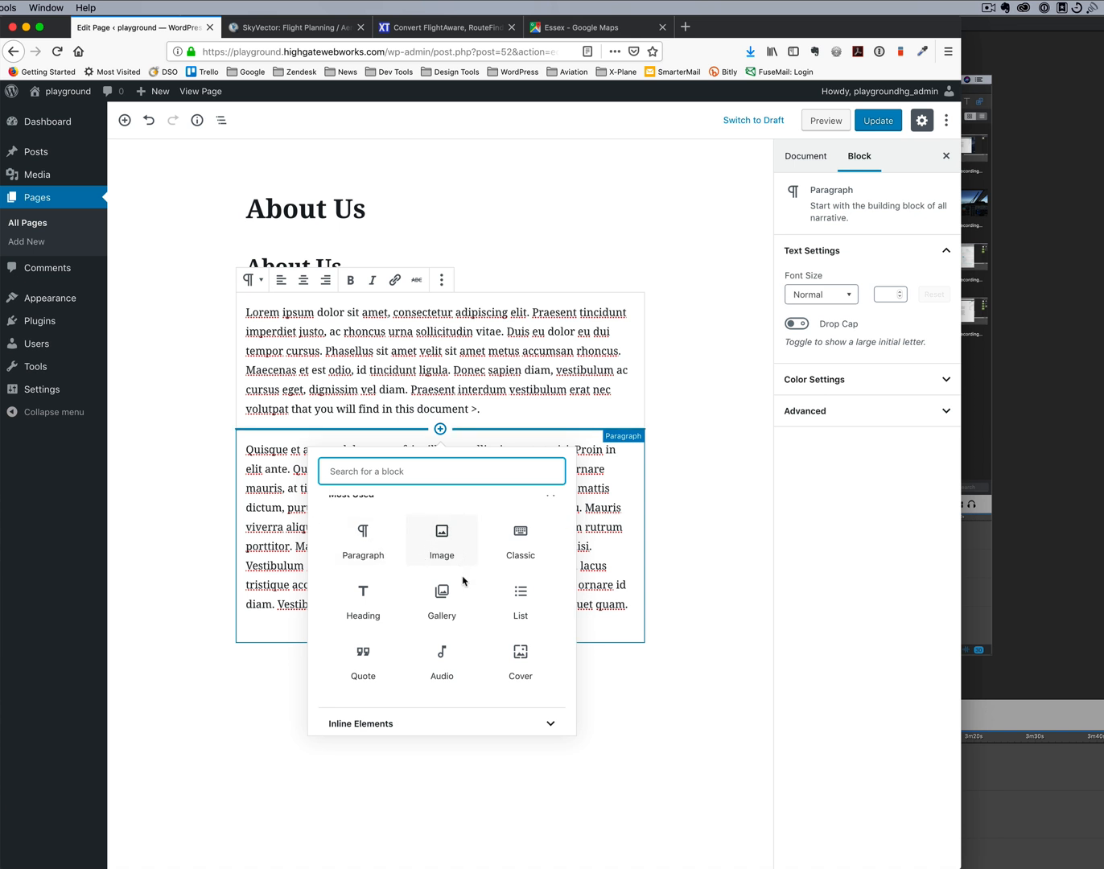
scroll(410, 662, "down", 3)
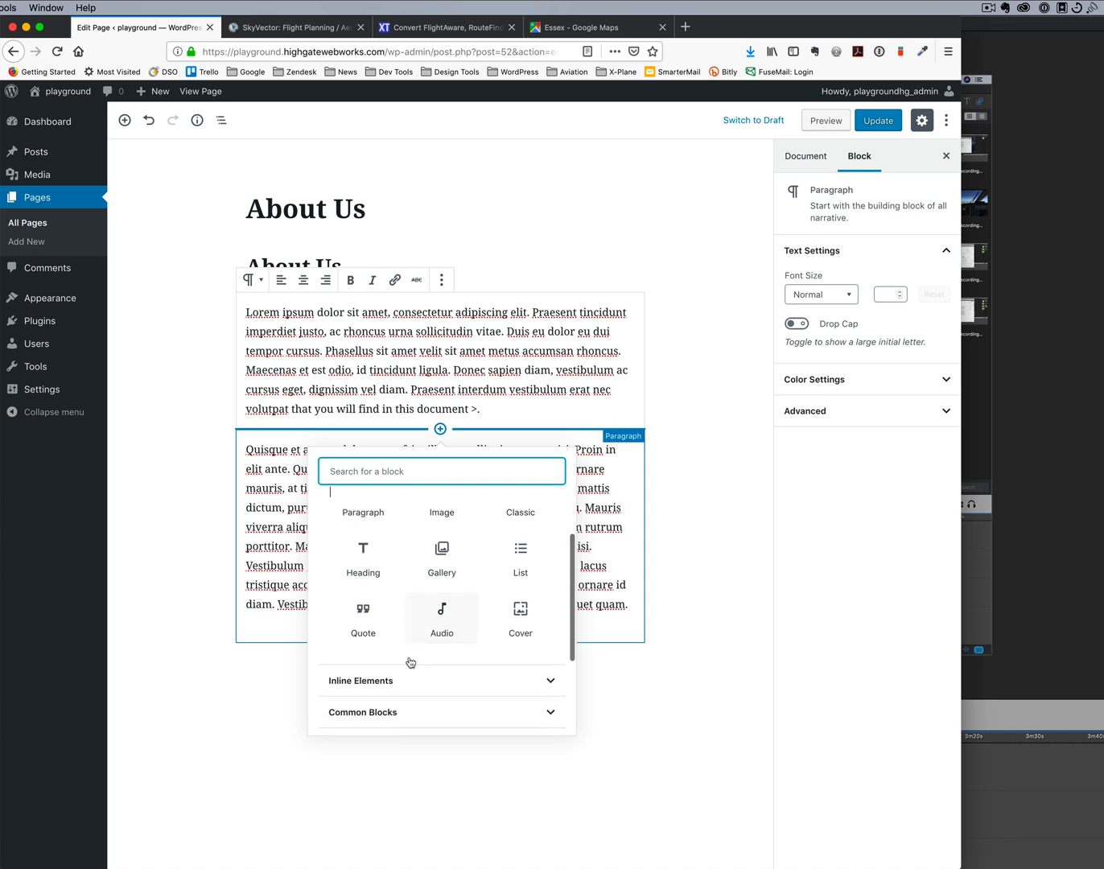
left_click(428, 607)
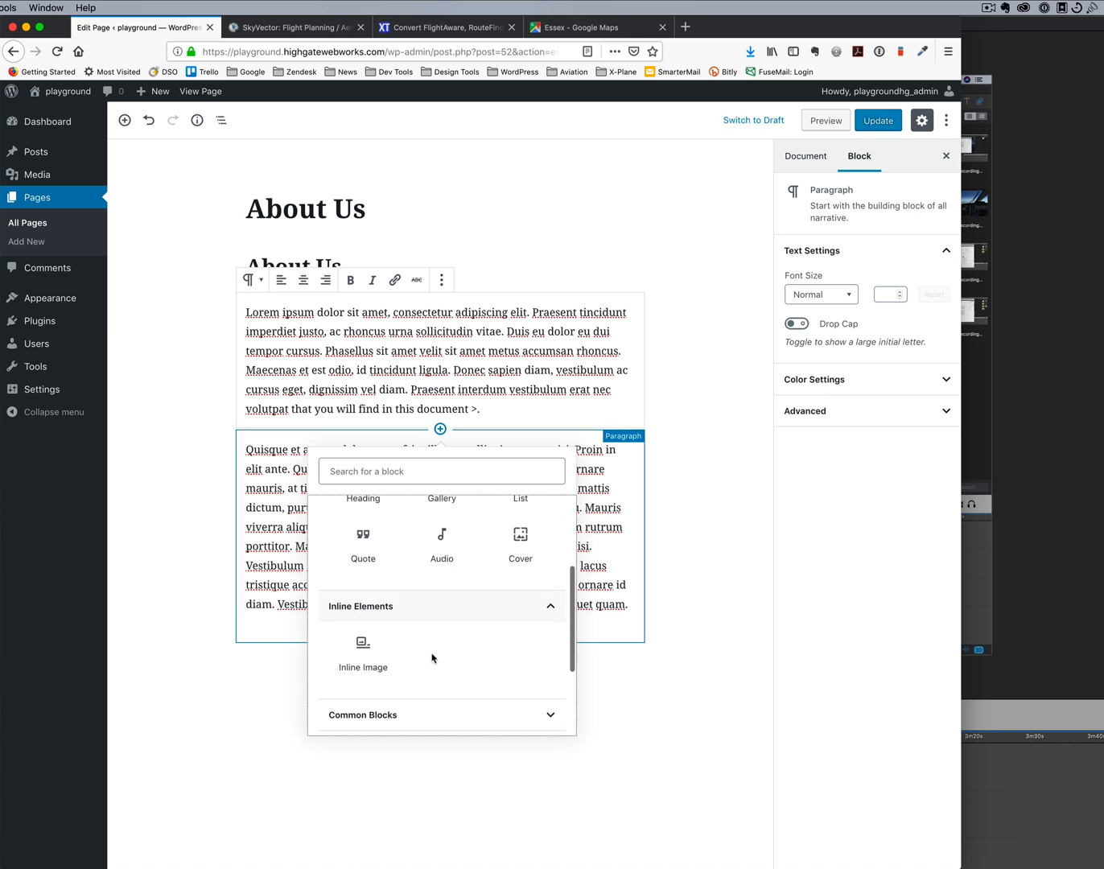
scroll(426, 666, "down", 3)
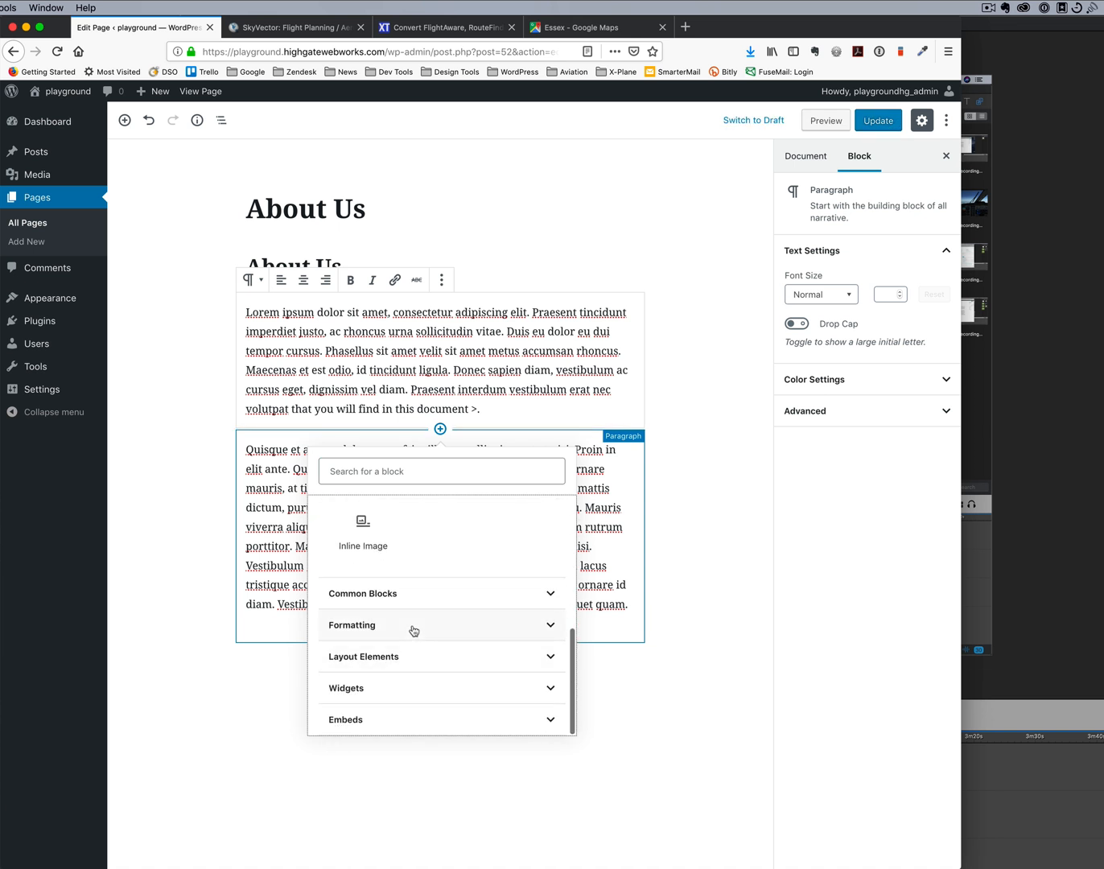
left_click(423, 597)
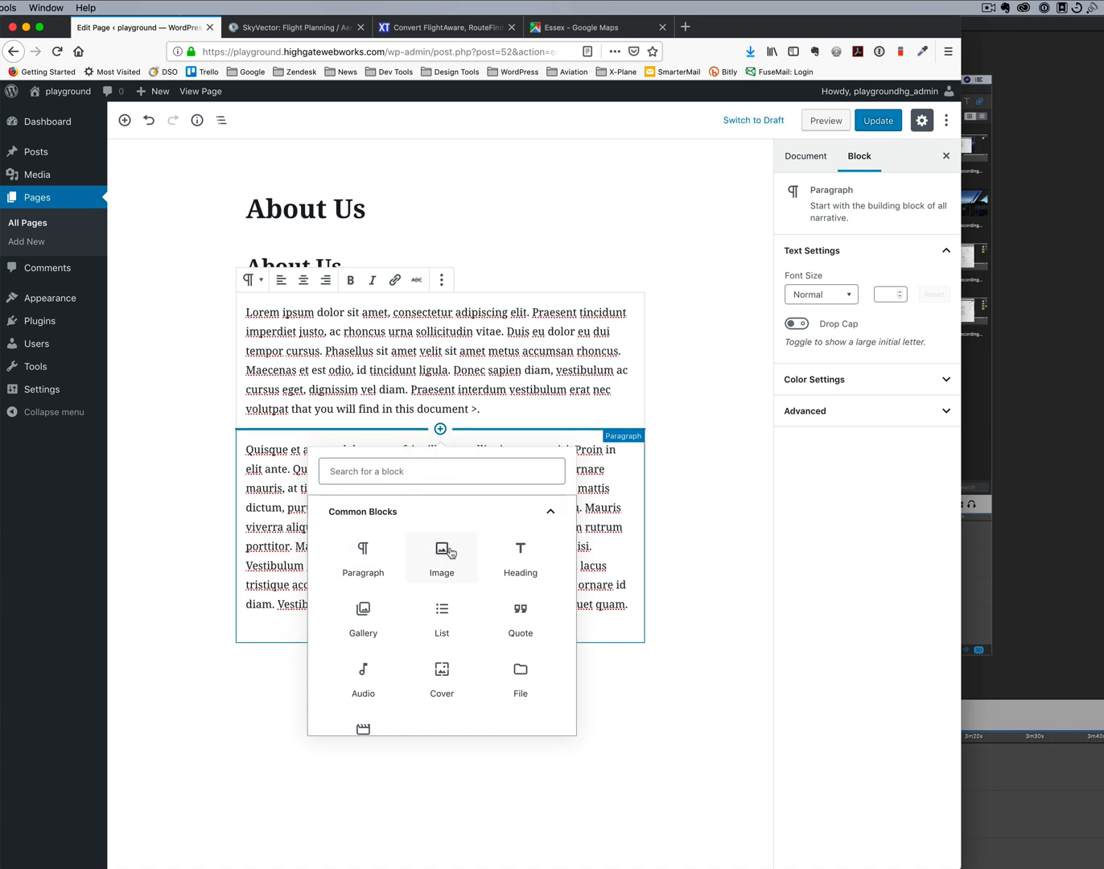
left_click(364, 555)
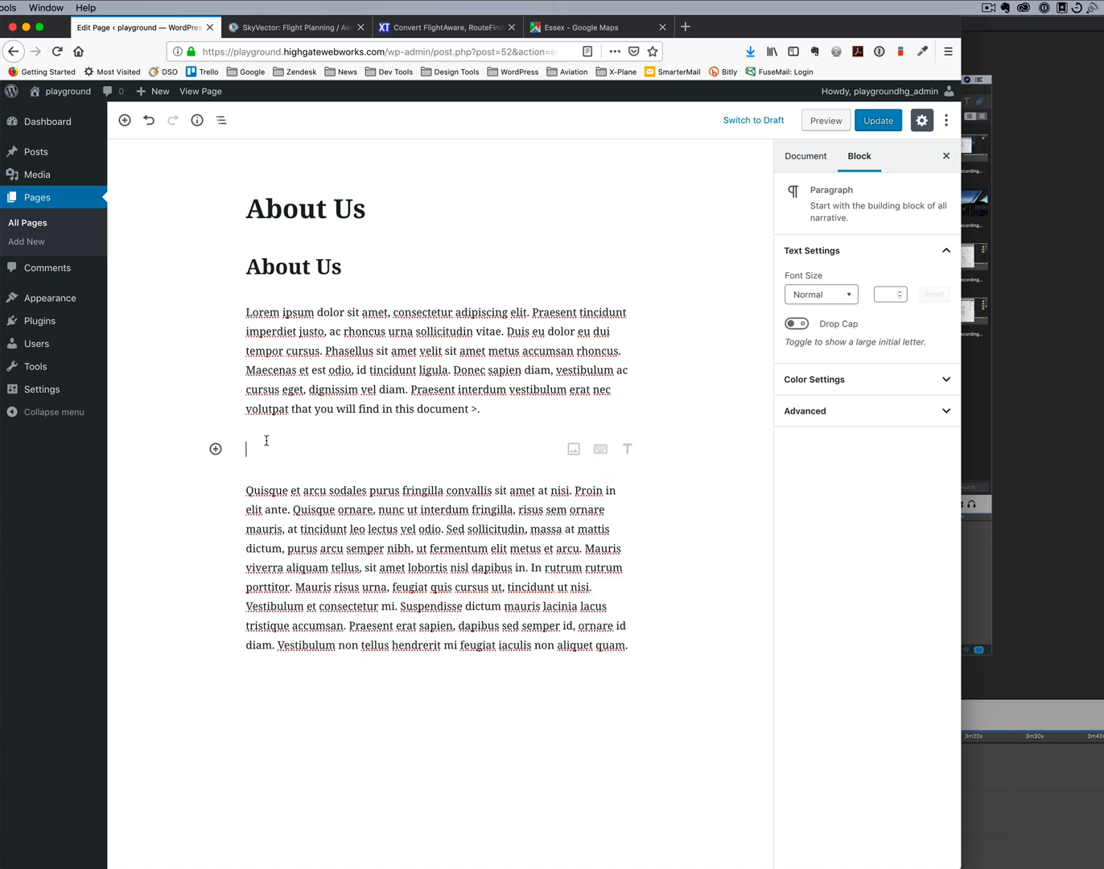
Fill the new paragraph block with Lorem ipsum placeholder text
type("lorem")
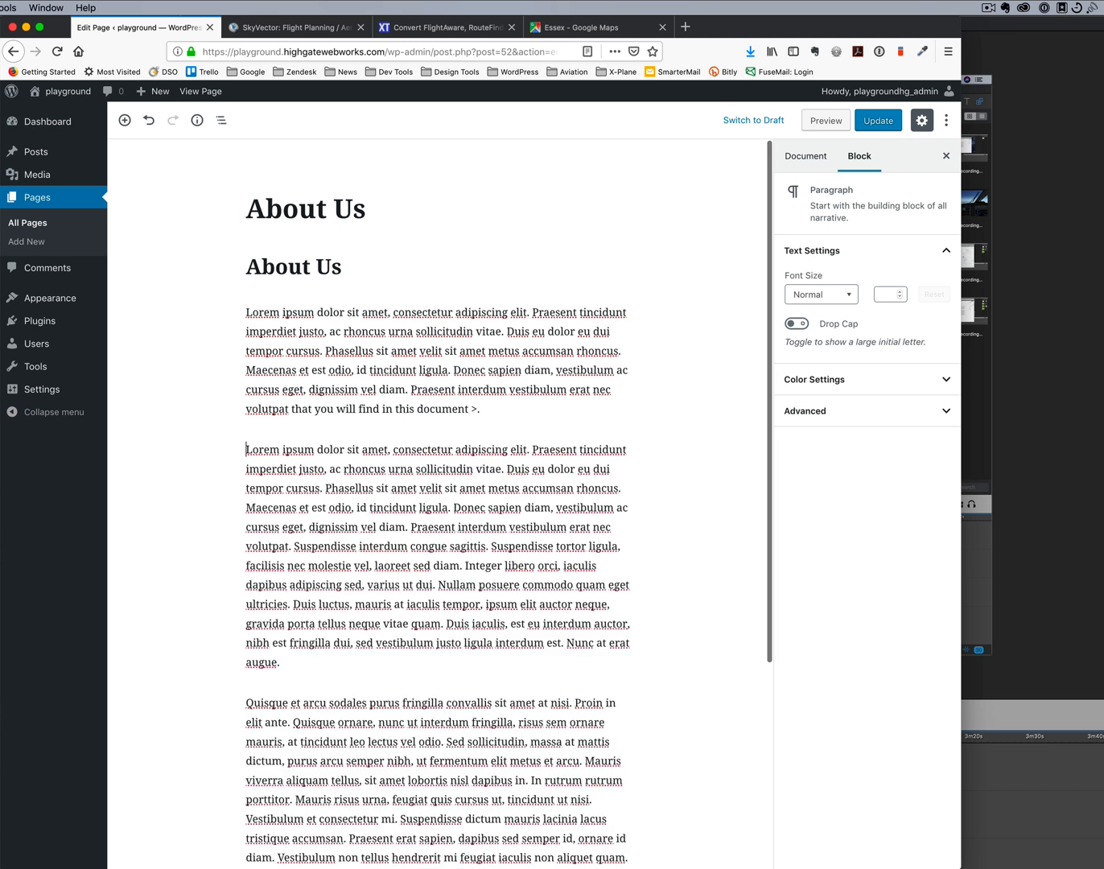
left_click(162, 583)
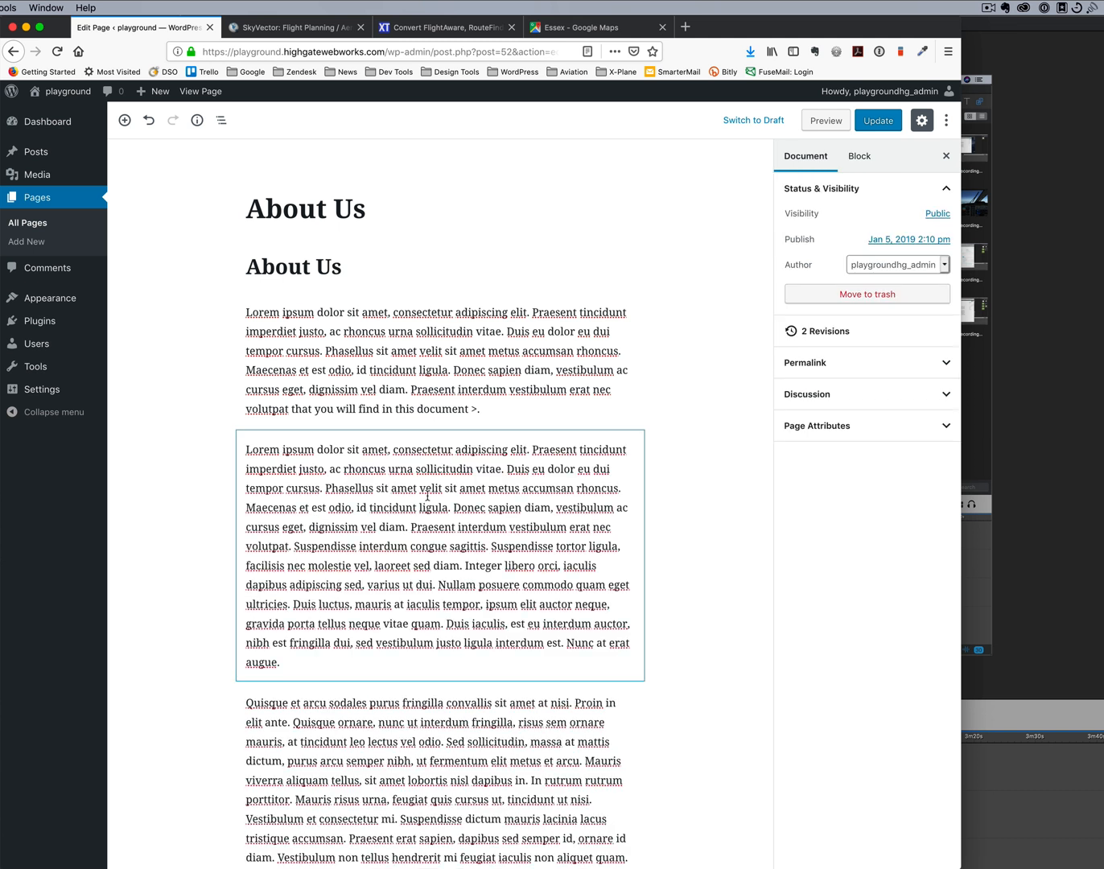
left_click(387, 464)
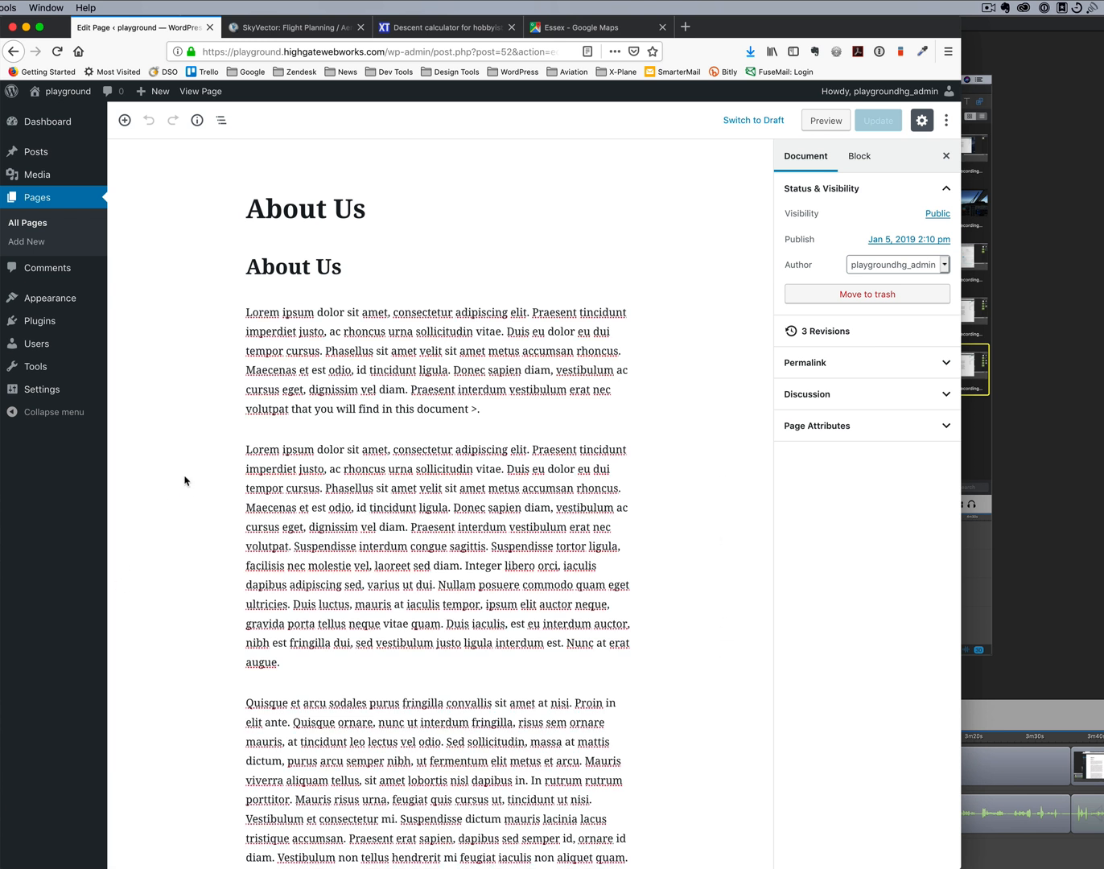
left_click(362, 410)
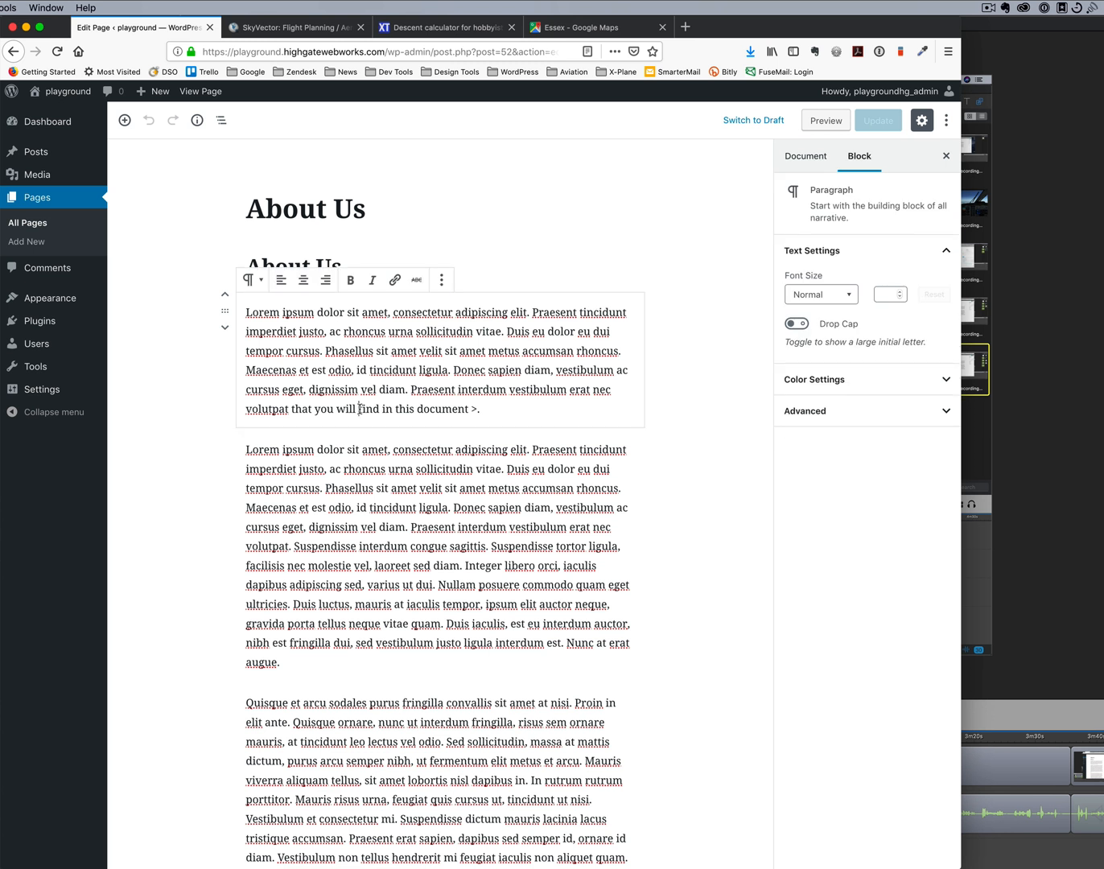
left_click_drag(359, 409, 475, 412)
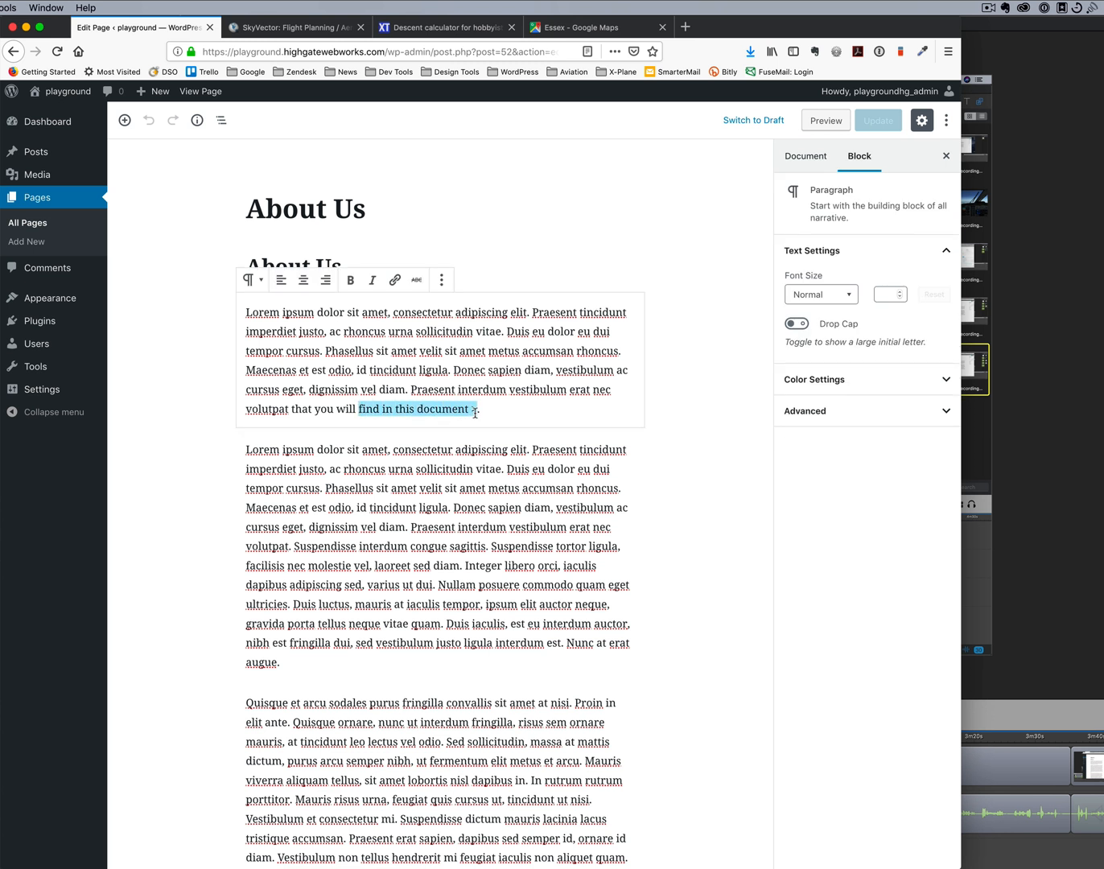
left_click(394, 280)
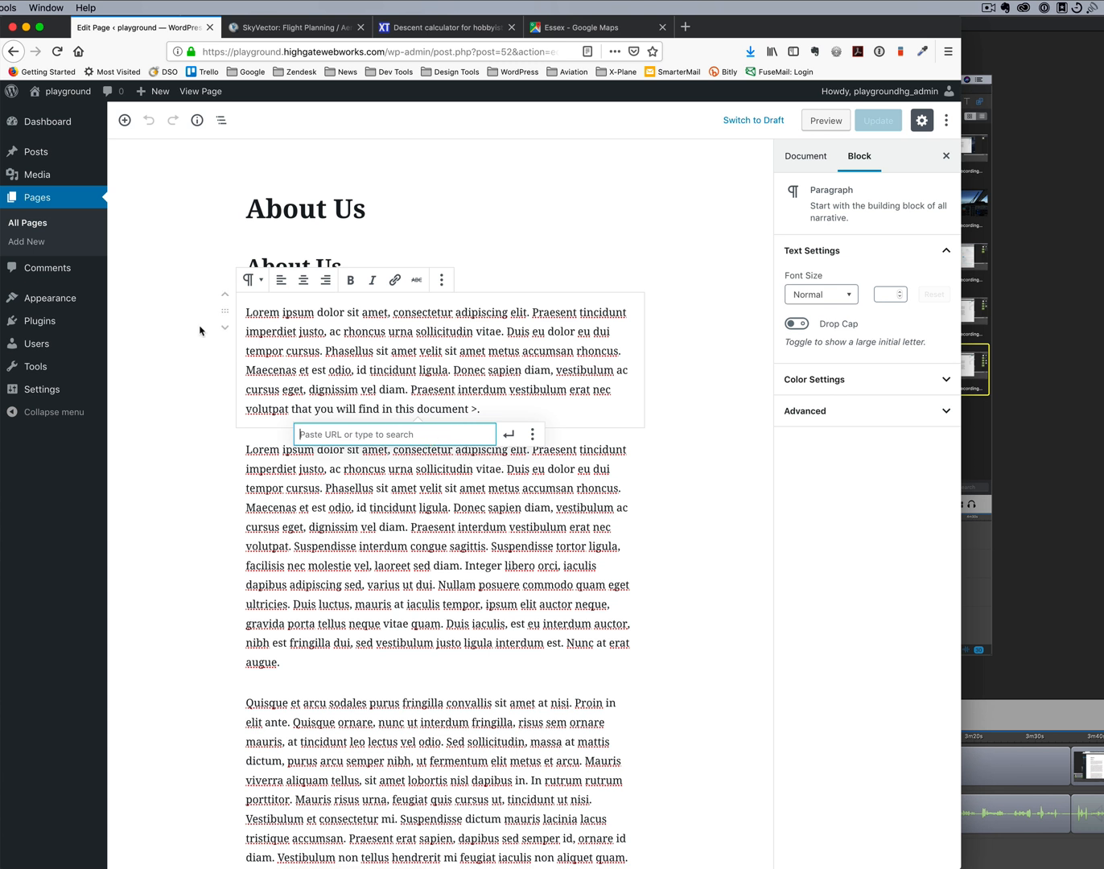
left_click(175, 320)
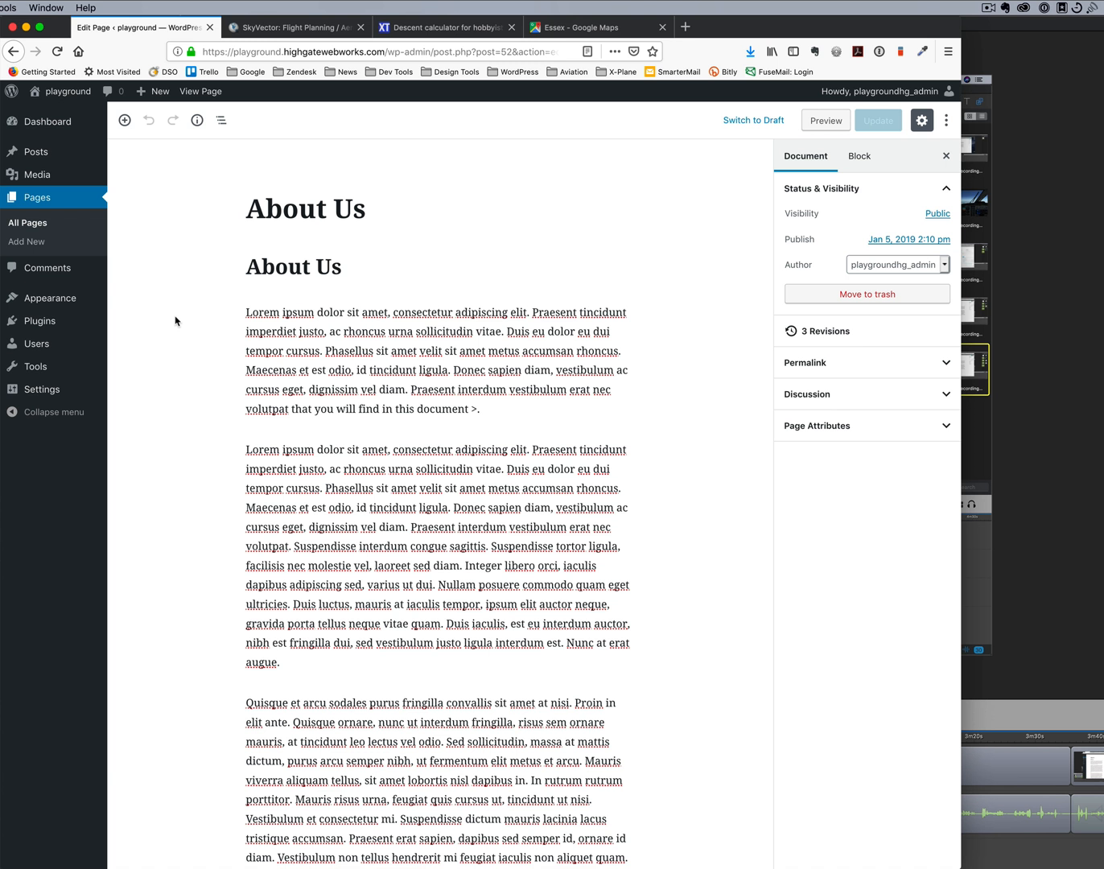
Open the "PDF for testing" item in the Media Library and copy its file URL
left_click(34, 175)
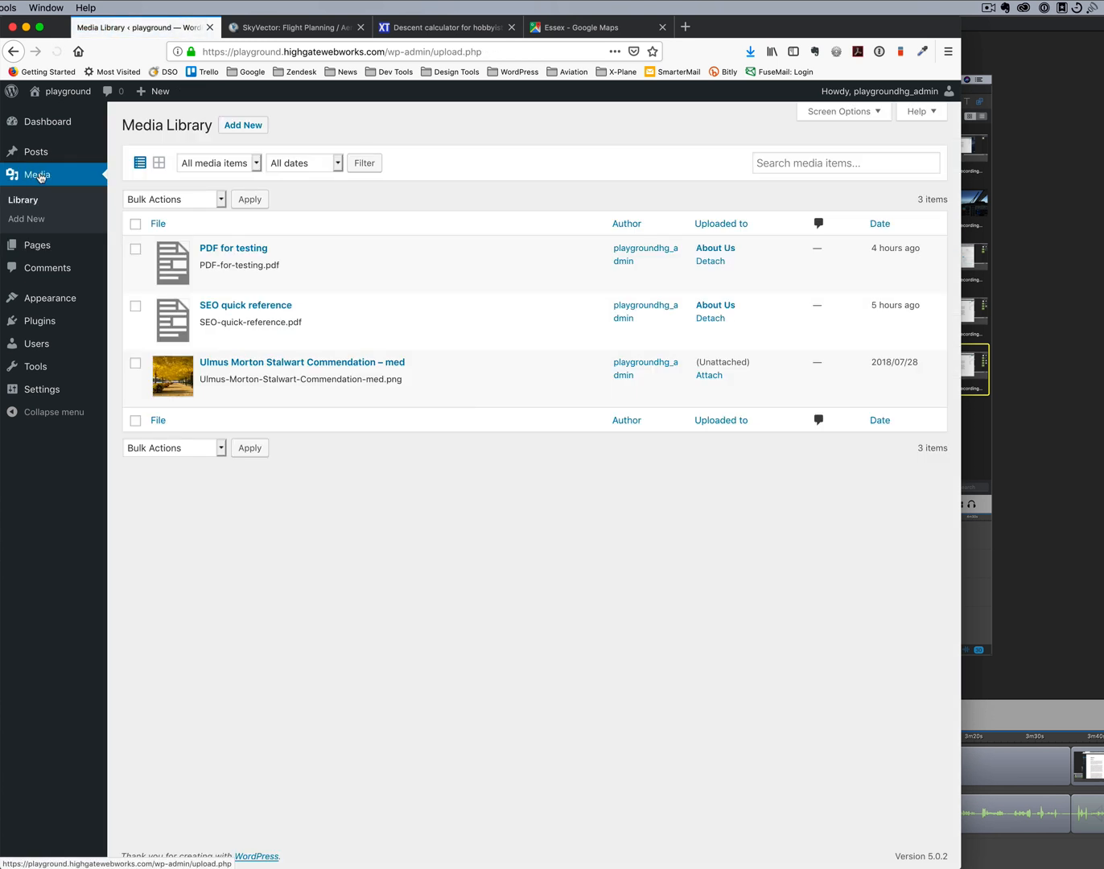
left_click(211, 251)
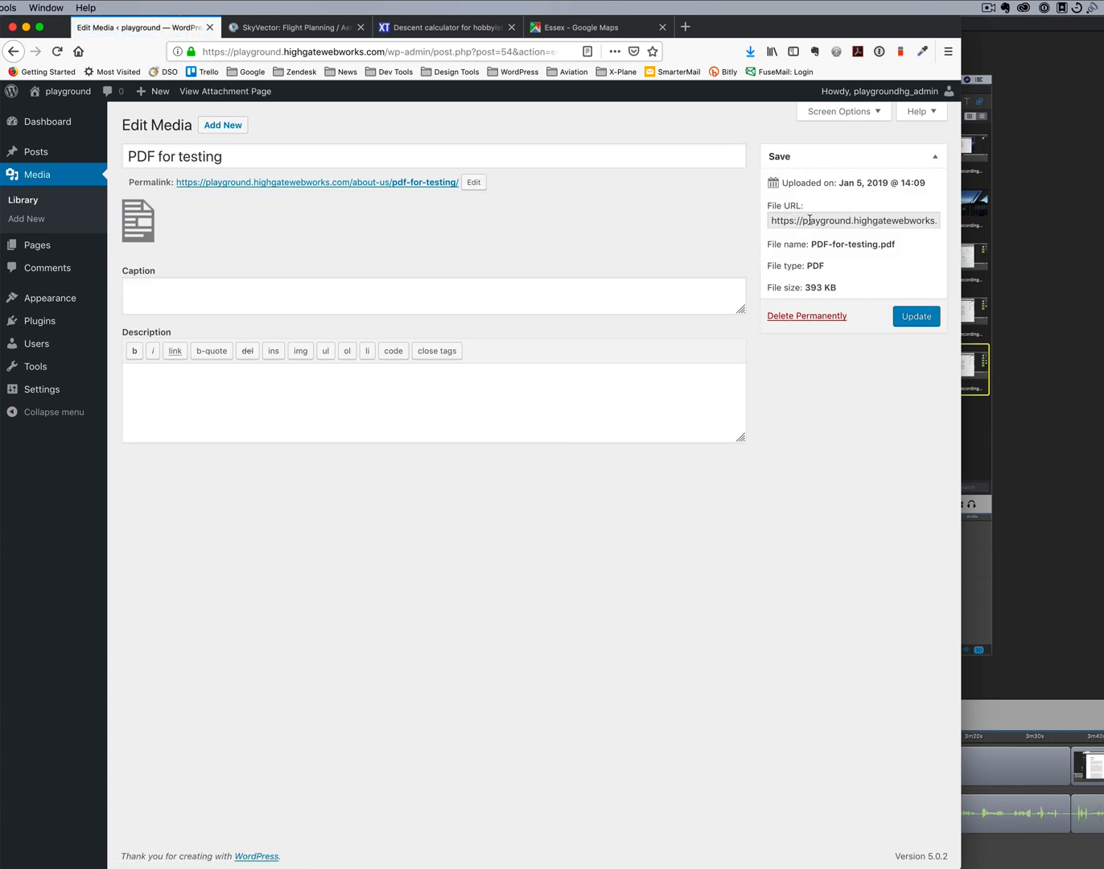
left_click(810, 221)
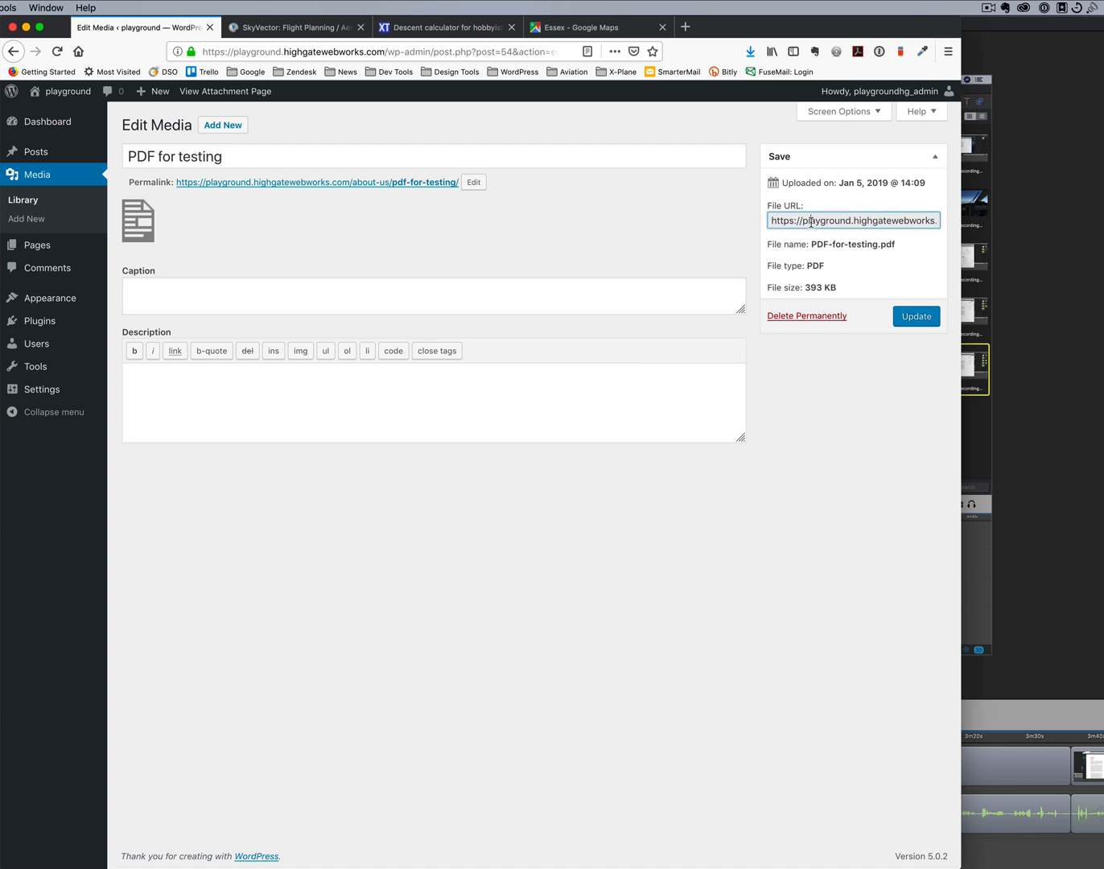
triple_click(810, 222)
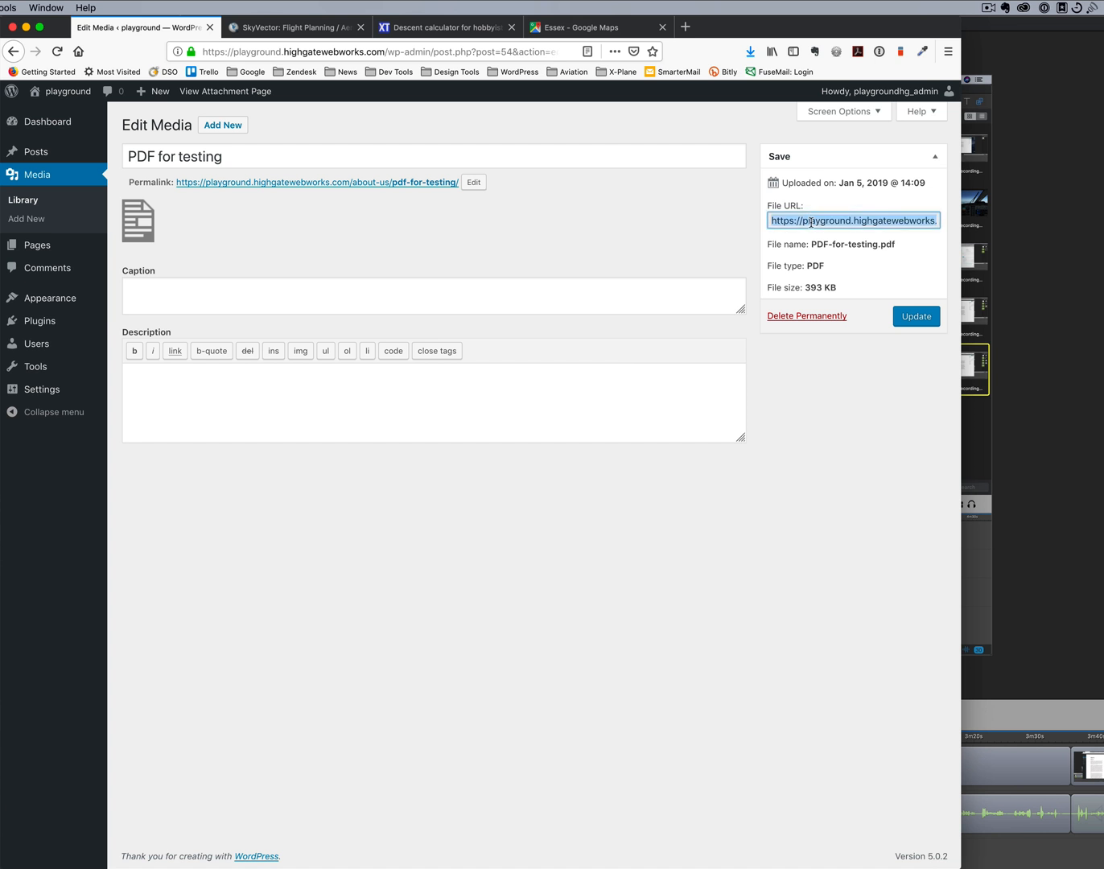
Reopen the About Us page and link "find in this document >" in the first paragraph to the copied PDF-for-testing.pdf URL
left_click(45, 245)
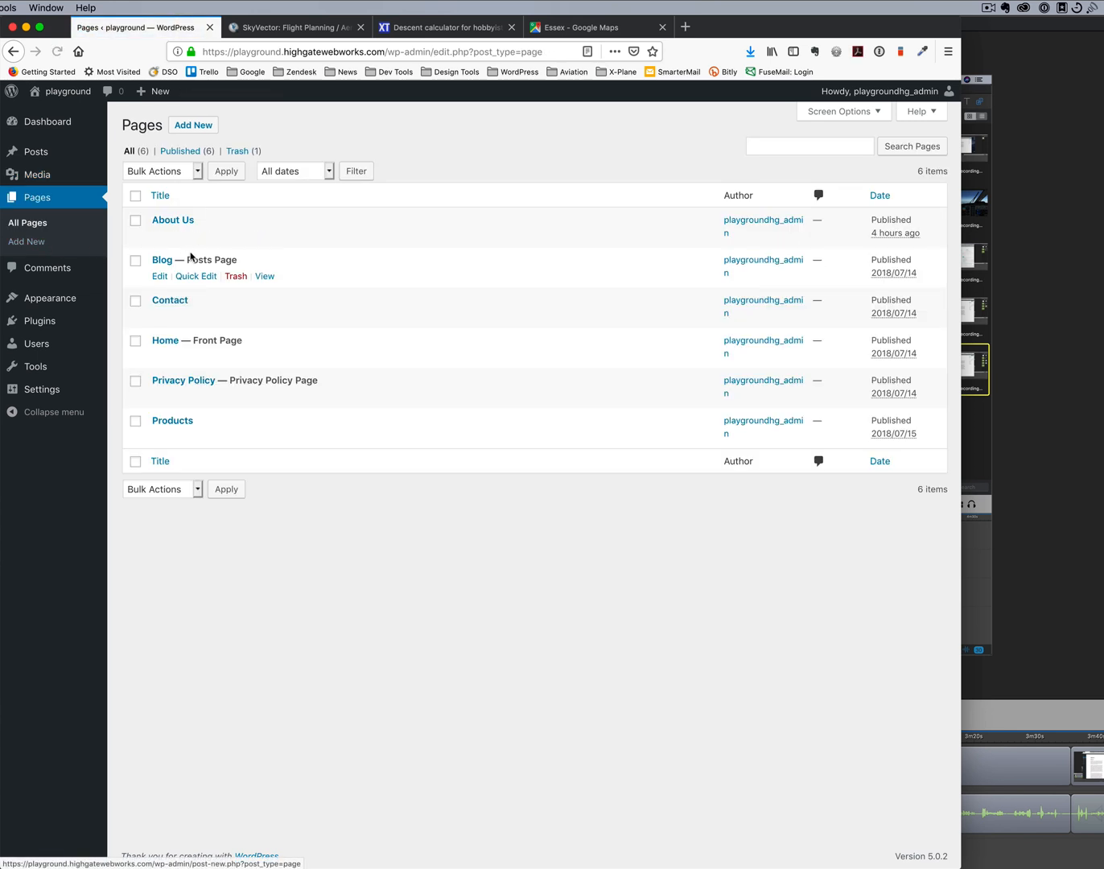
left_click(165, 233)
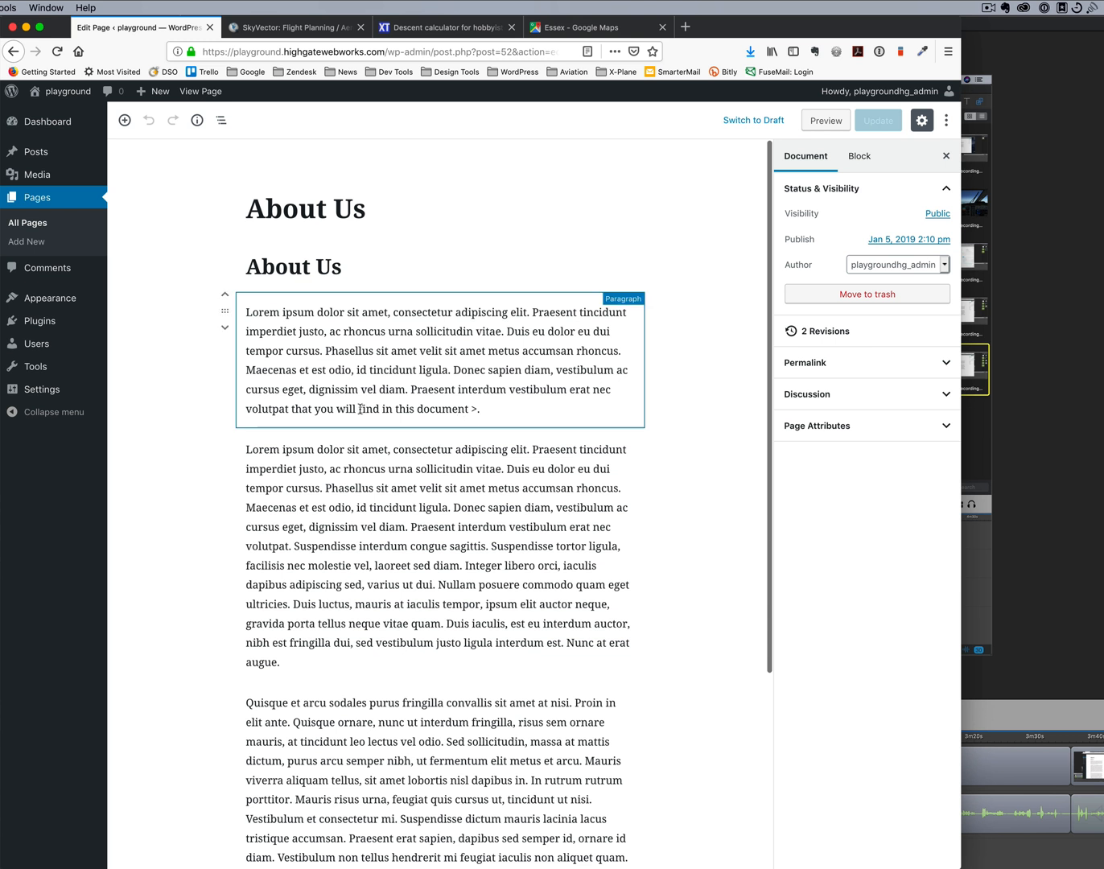
left_click(458, 409)
left_click_drag(458, 409, 358, 411)
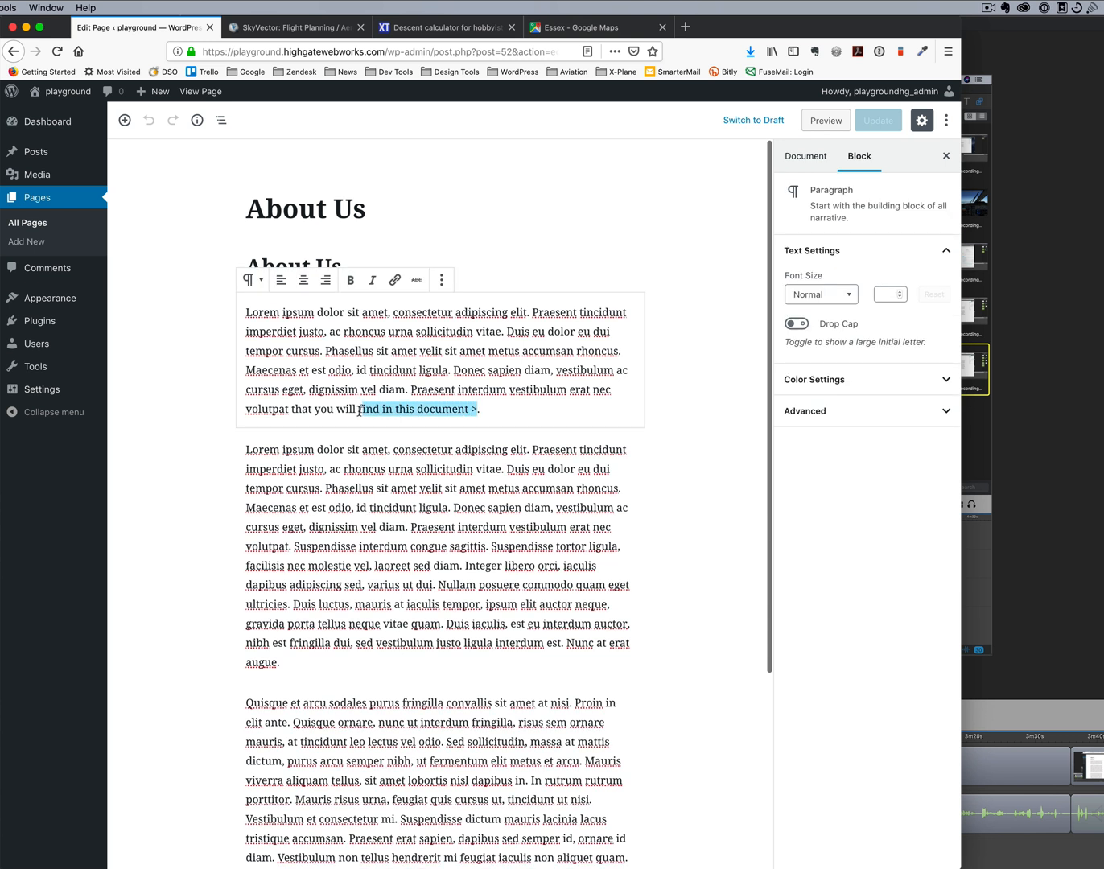
left_click(395, 281)
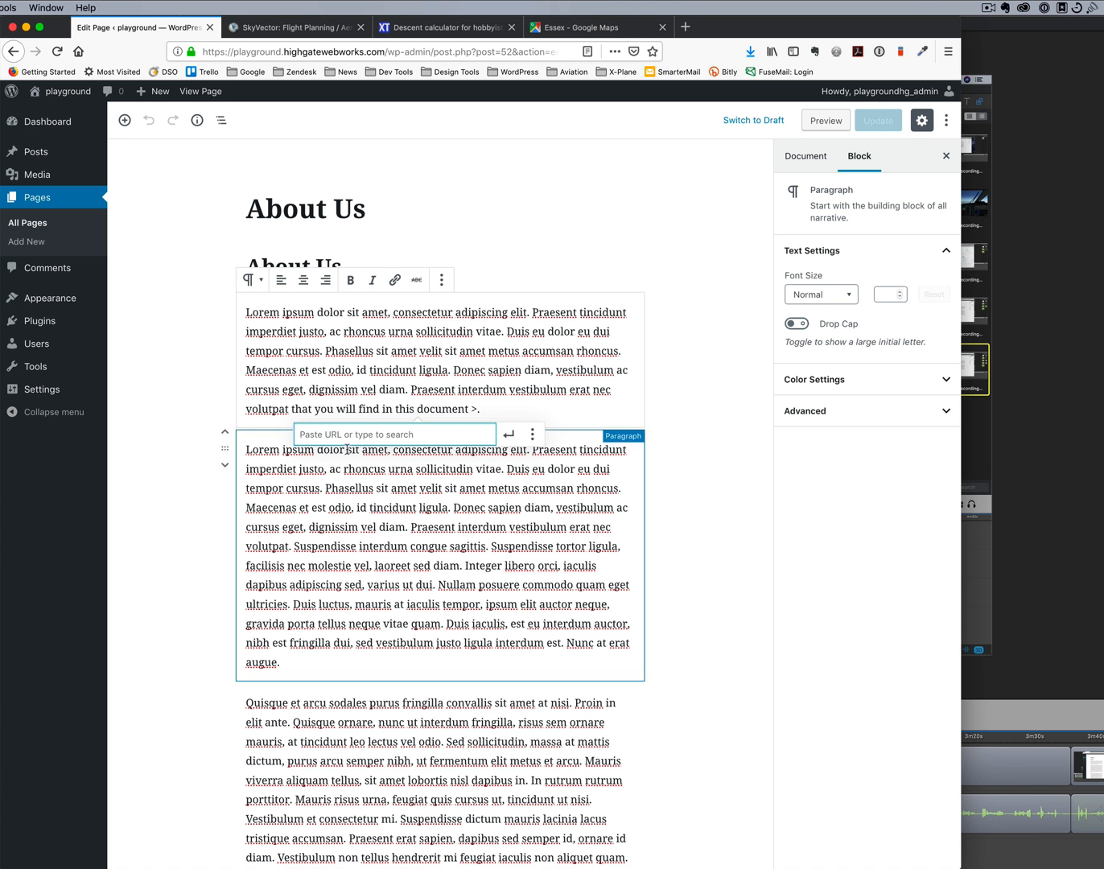
key("super+v")
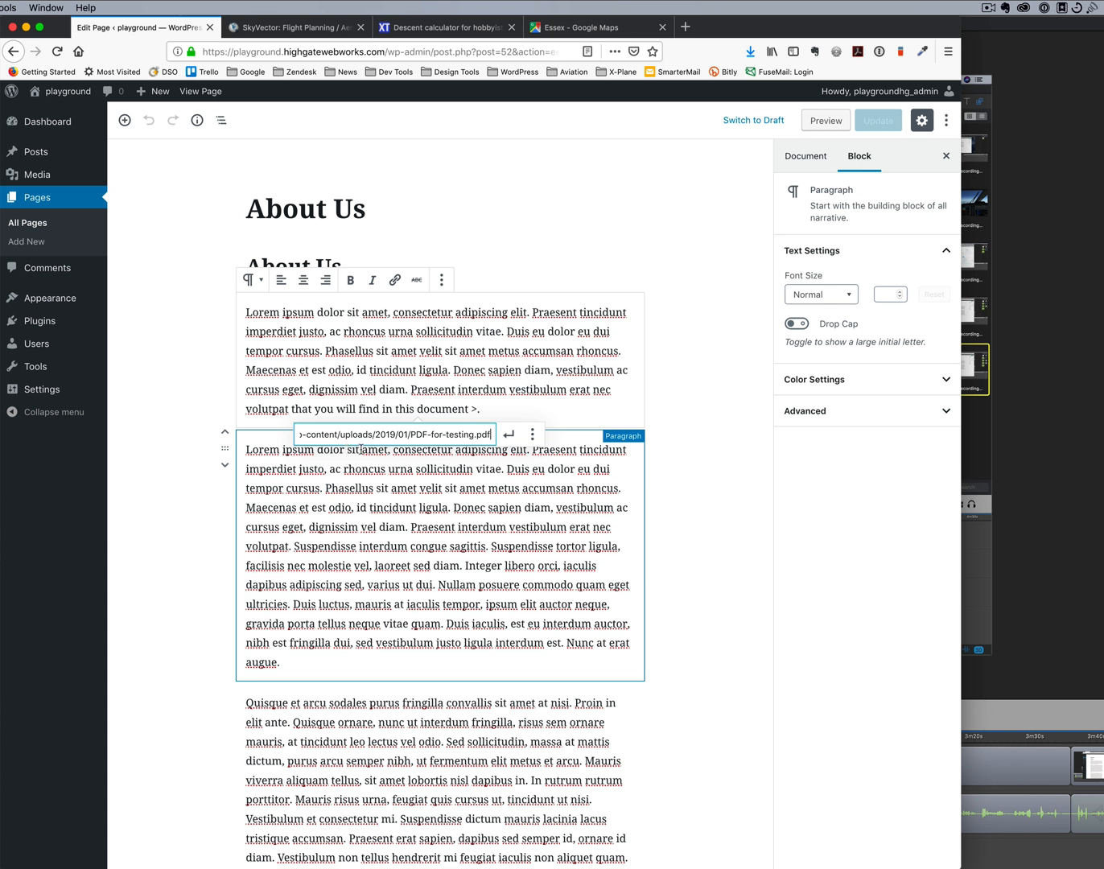
left_click(509, 435)
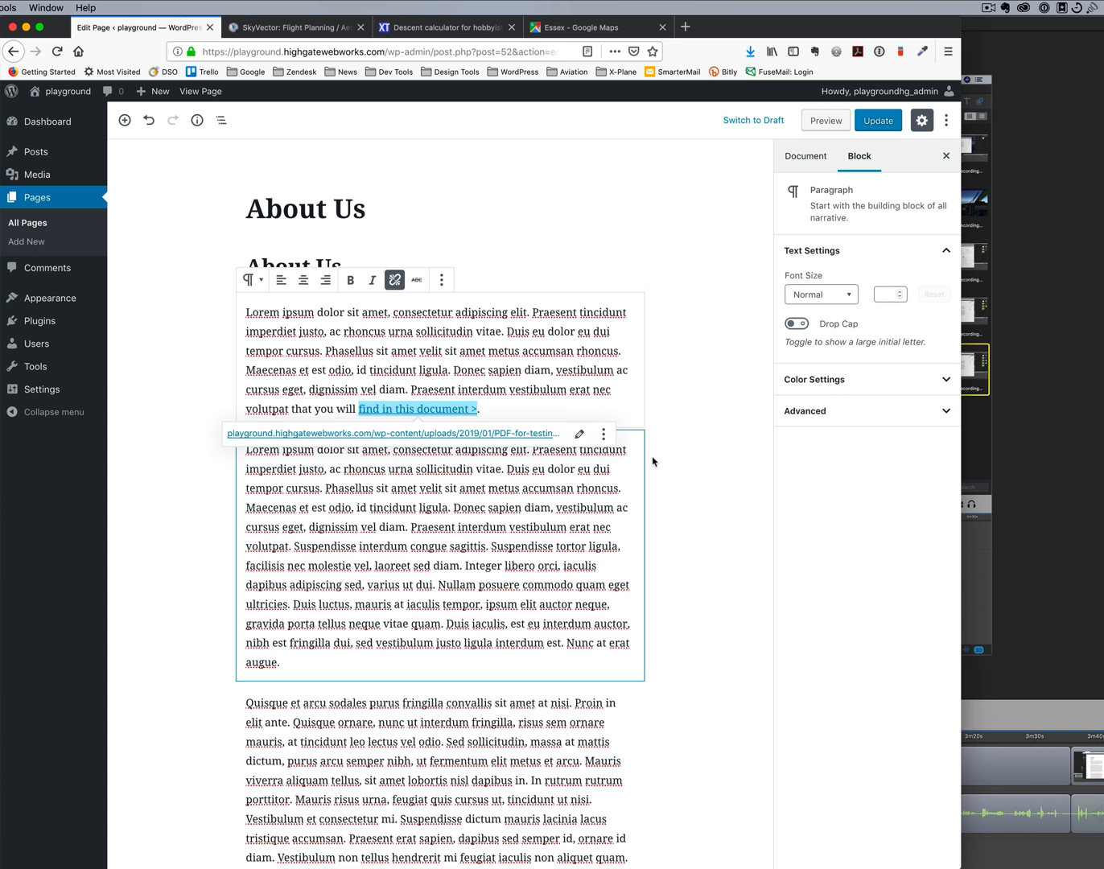
left_click(688, 444)
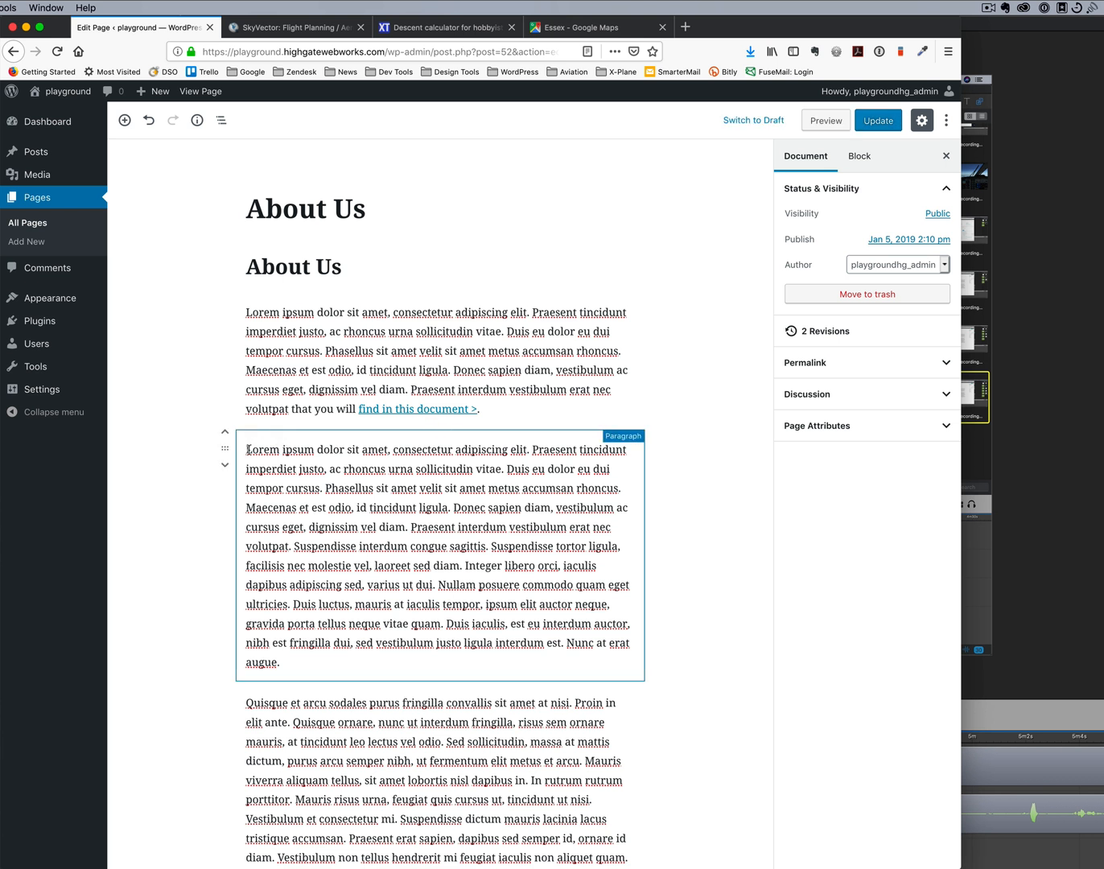
Insert a File block from Common Blocks between the first and second "Lorem ipsum" paragraphs
left_click(440, 429)
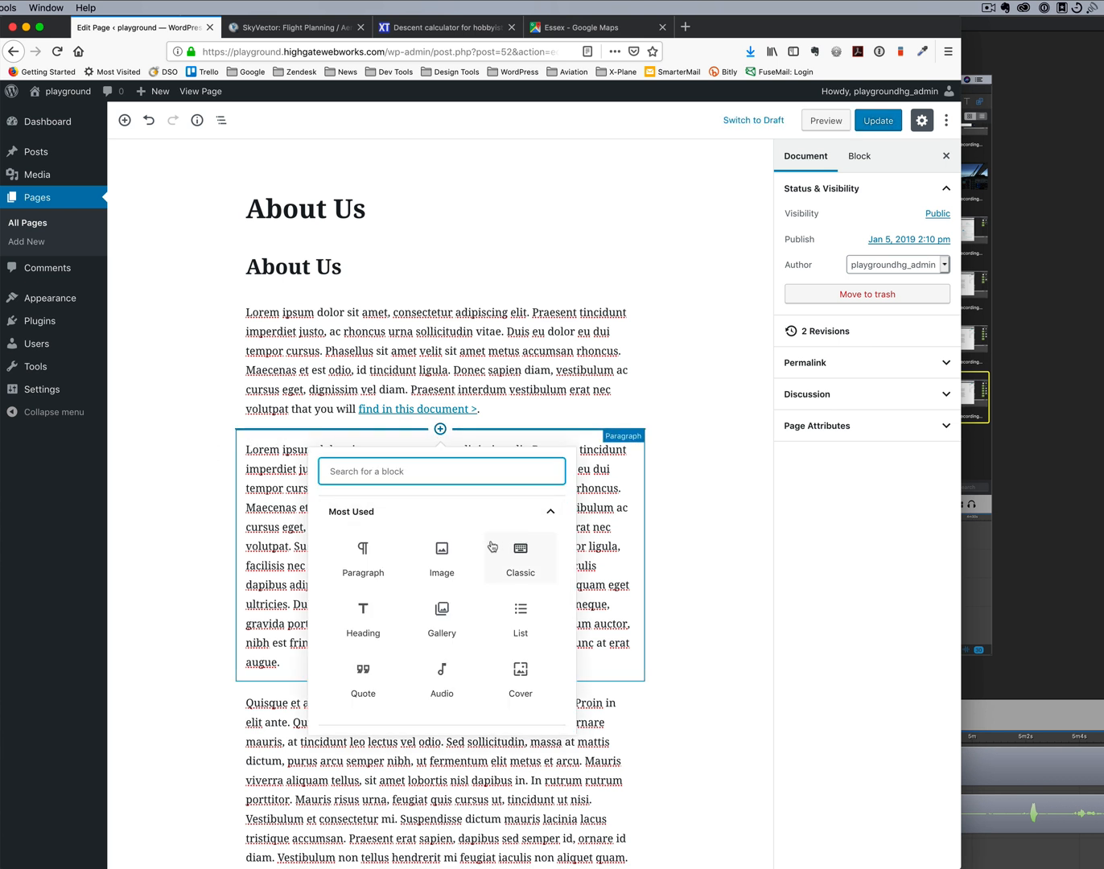
scroll(499, 656, "down", 2)
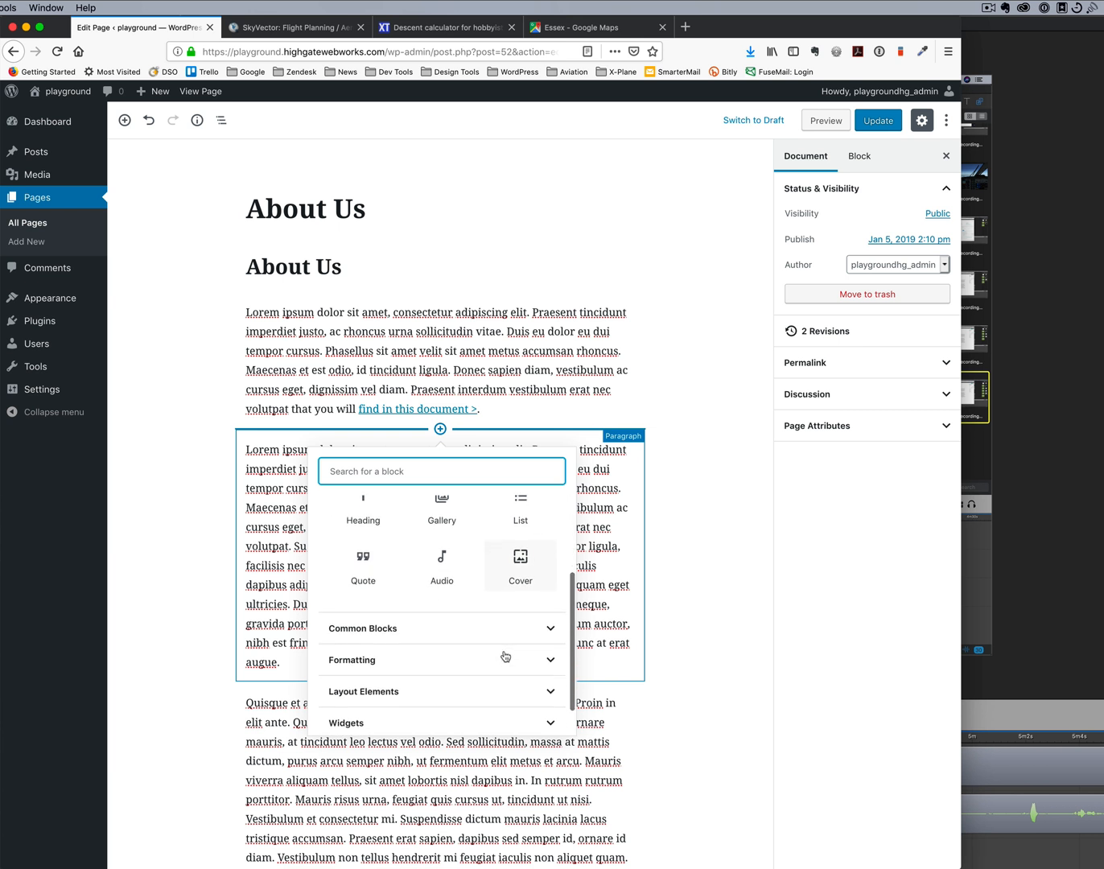
left_click(552, 628)
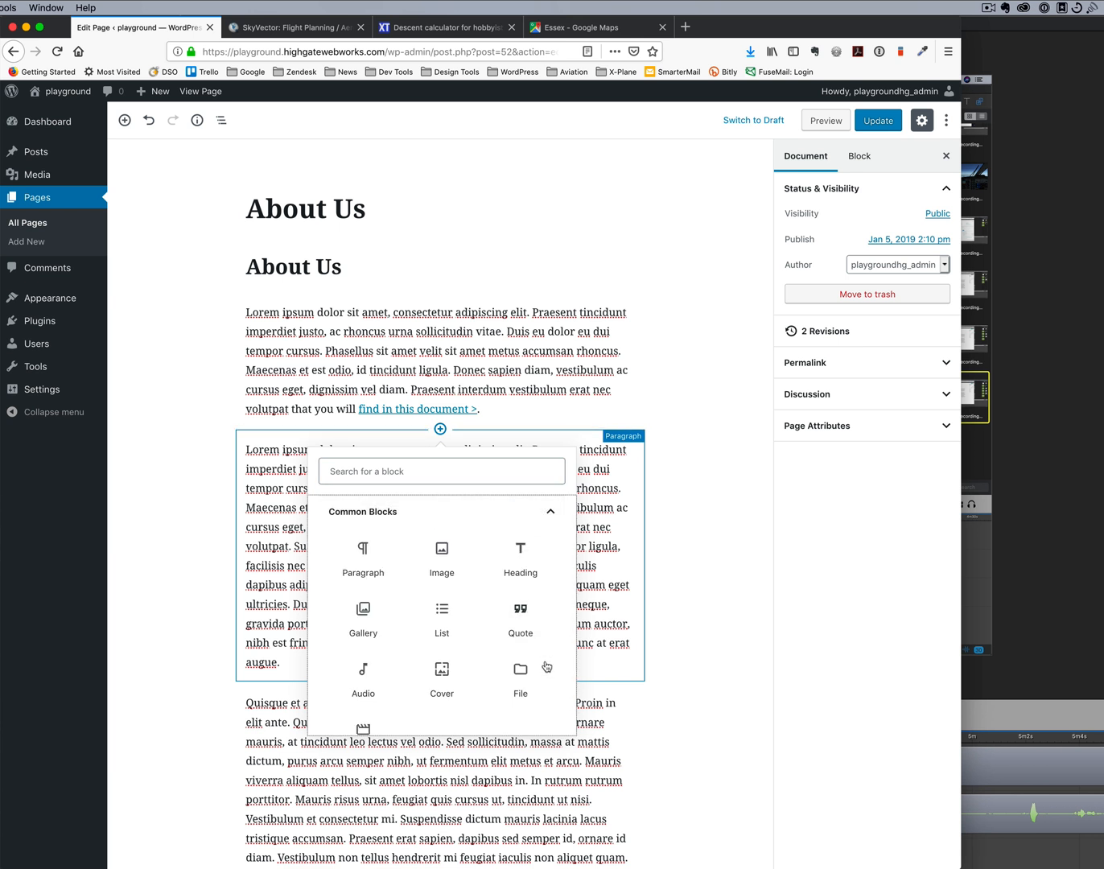
left_click(522, 680)
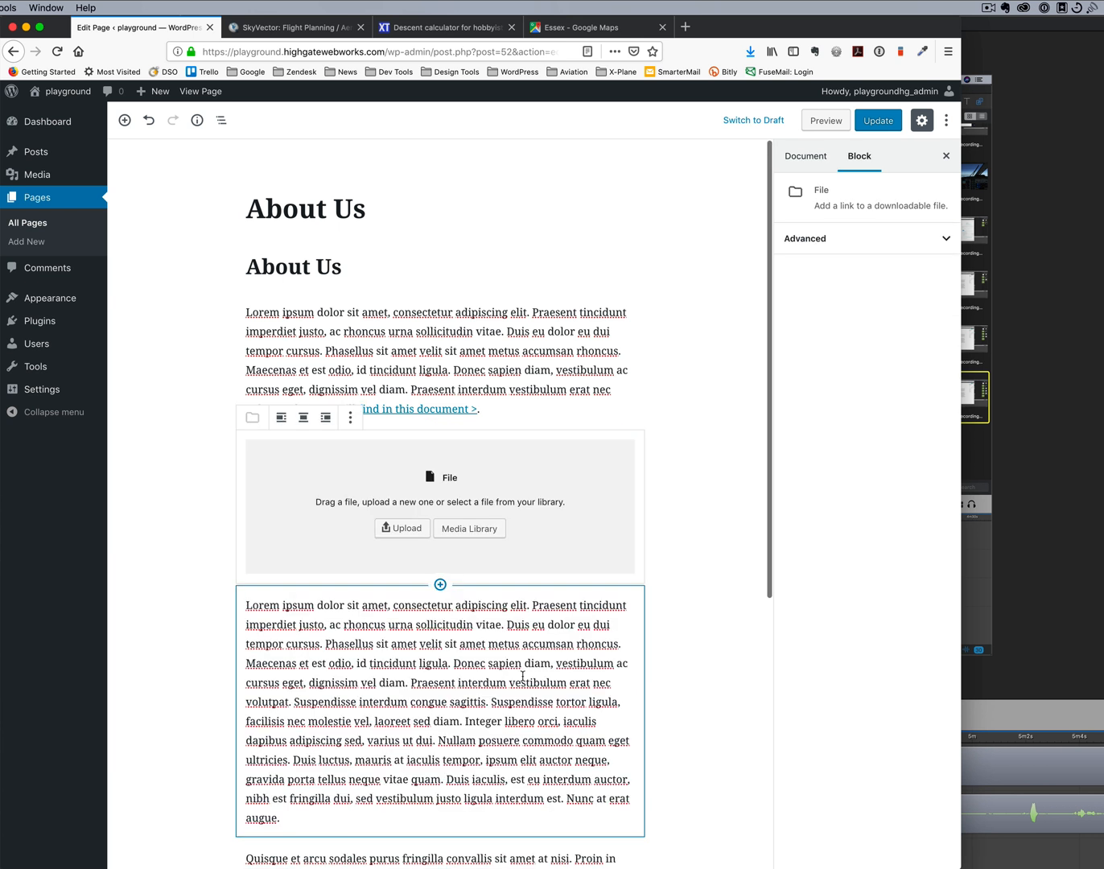
Upload "Second PDF for testing.pdf" from the File Transfers folder into the new File block
left_click(402, 530)
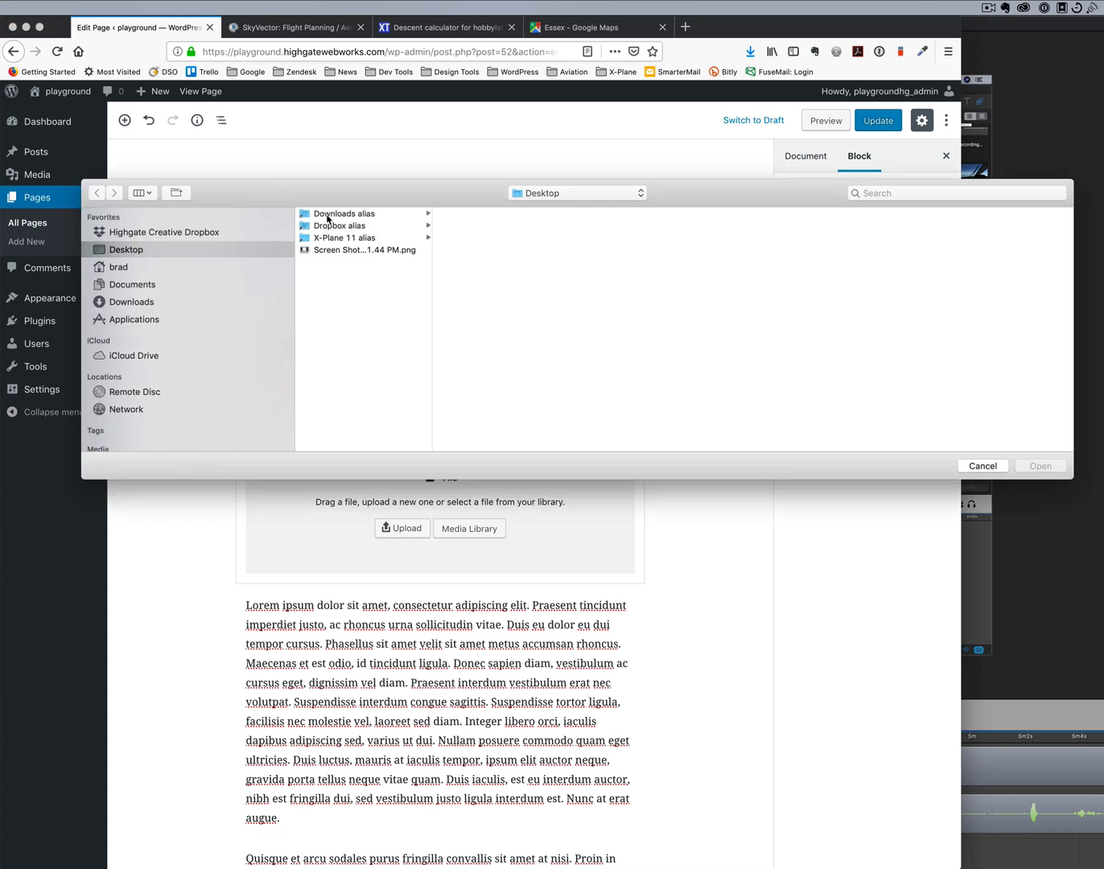
left_click(334, 225)
left_click(489, 250)
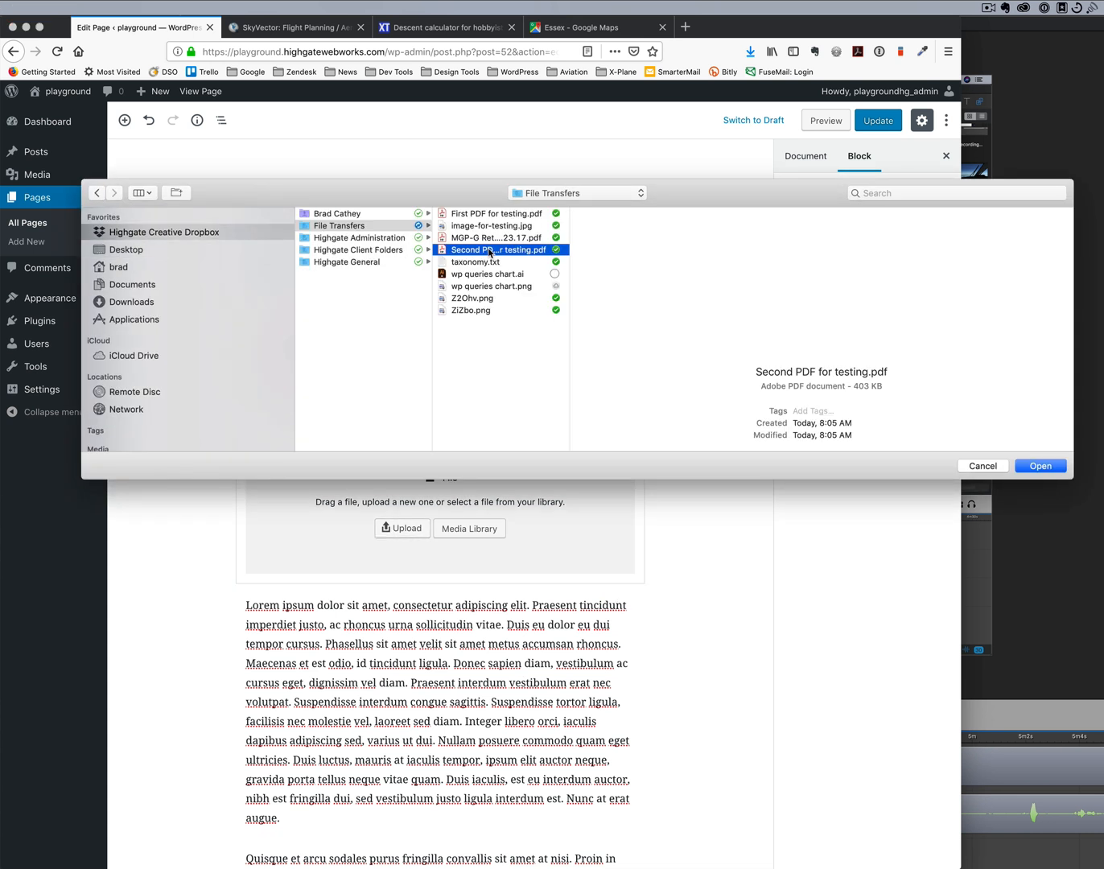
left_click(1040, 465)
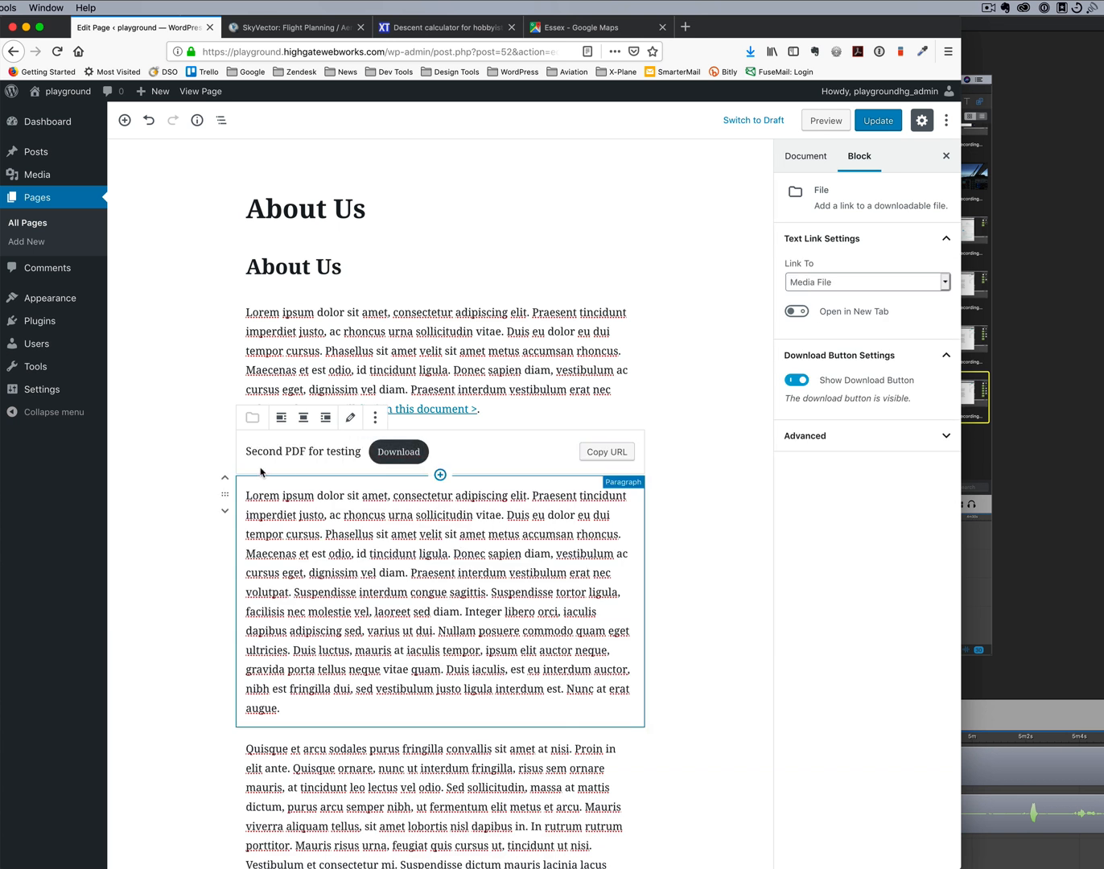
left_click(696, 468)
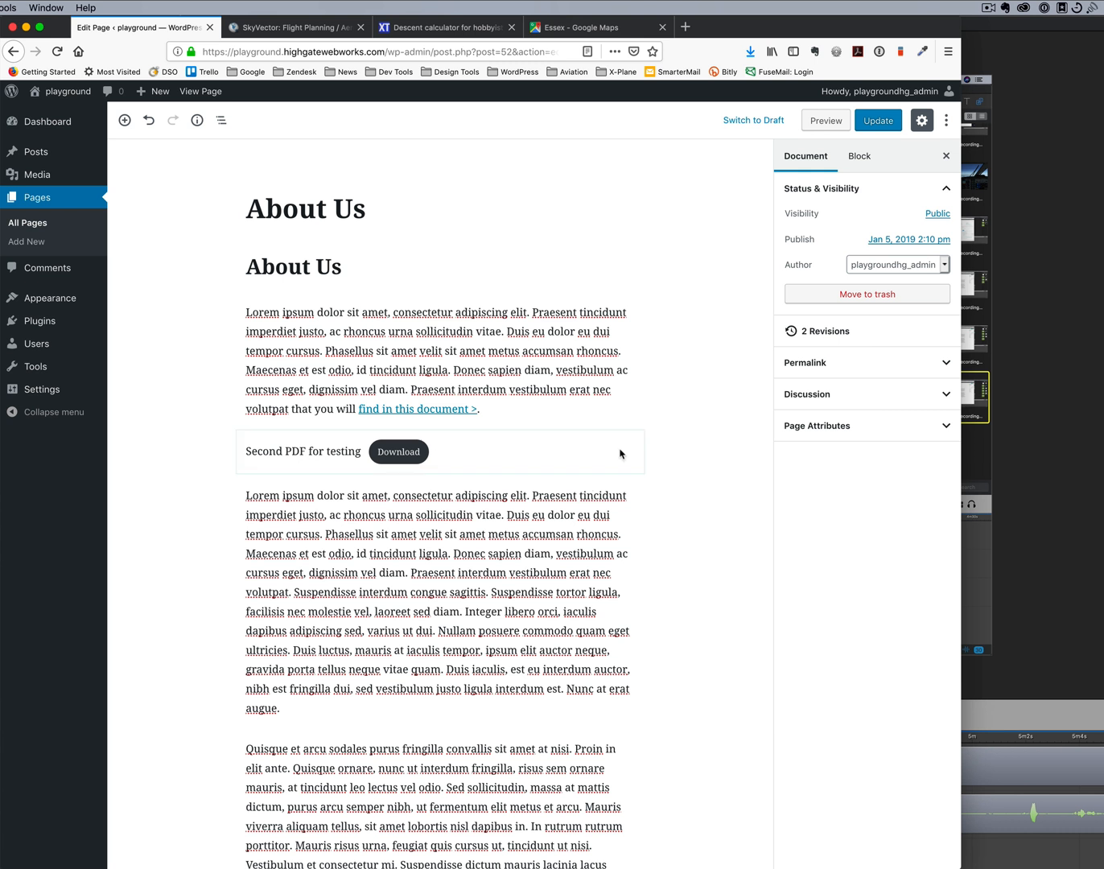
Copy the File block's URL and use it to link "Lorem ipsum dolor" at the start of the second paragraph
left_click(485, 456)
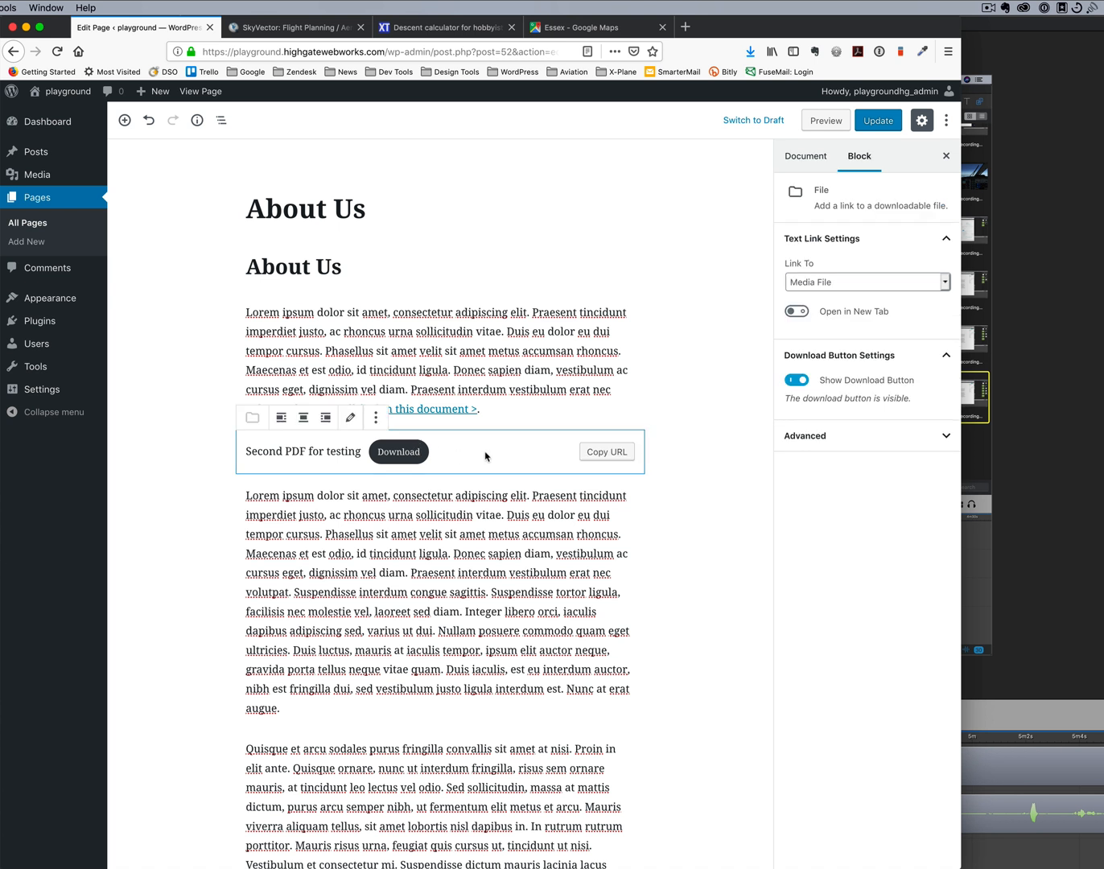
left_click(595, 455)
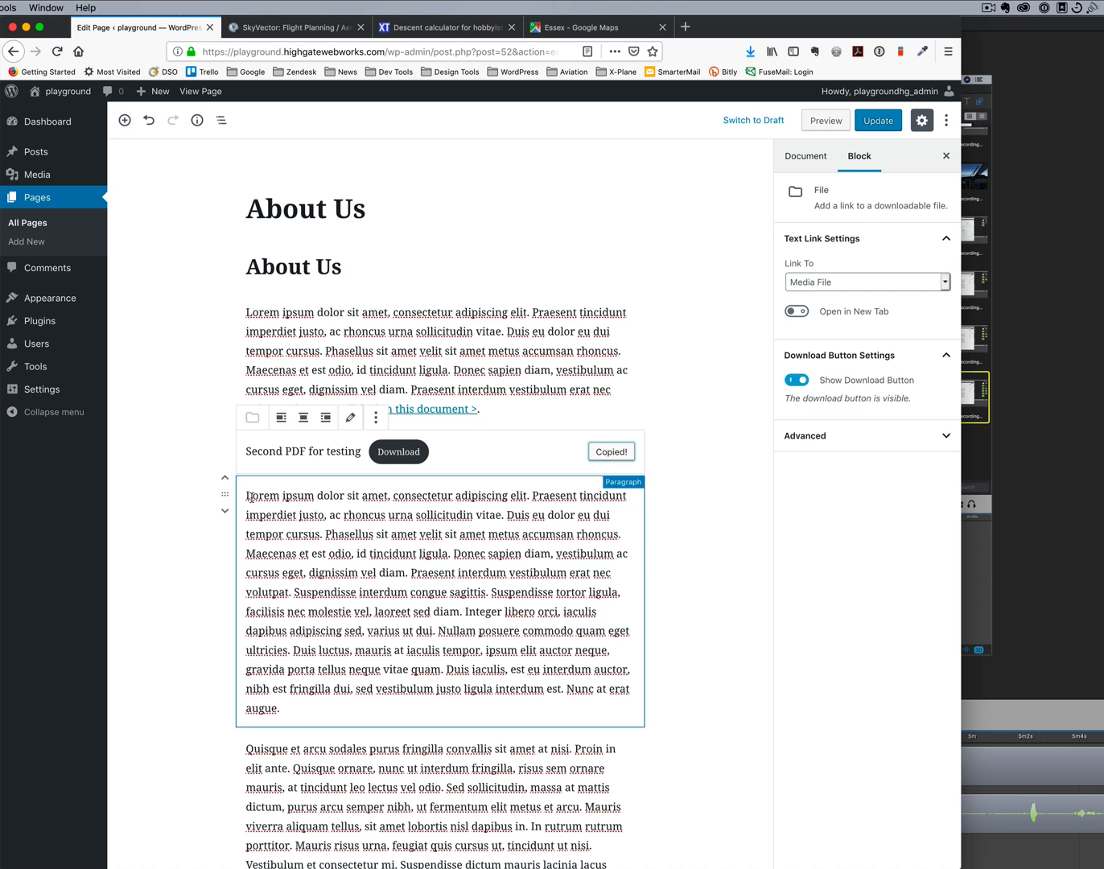
left_click_drag(248, 497, 345, 497)
left_click(395, 462)
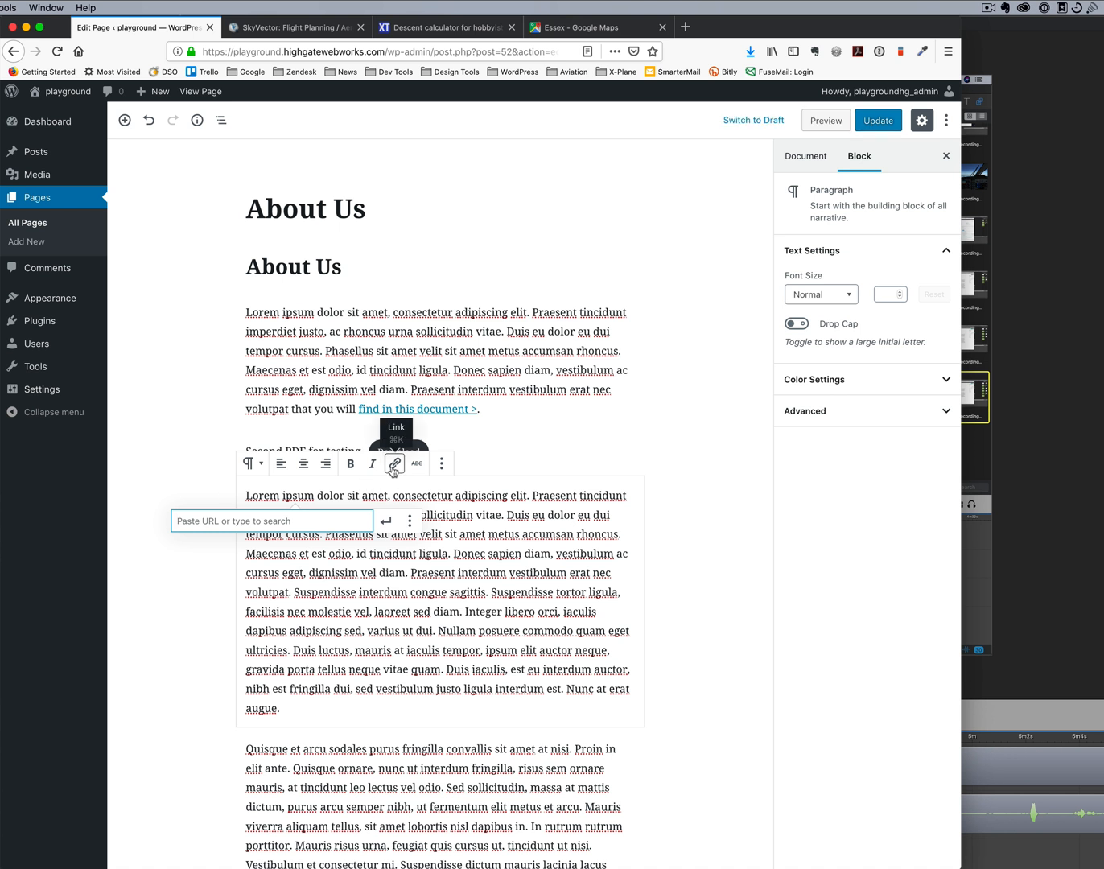
key("super+v")
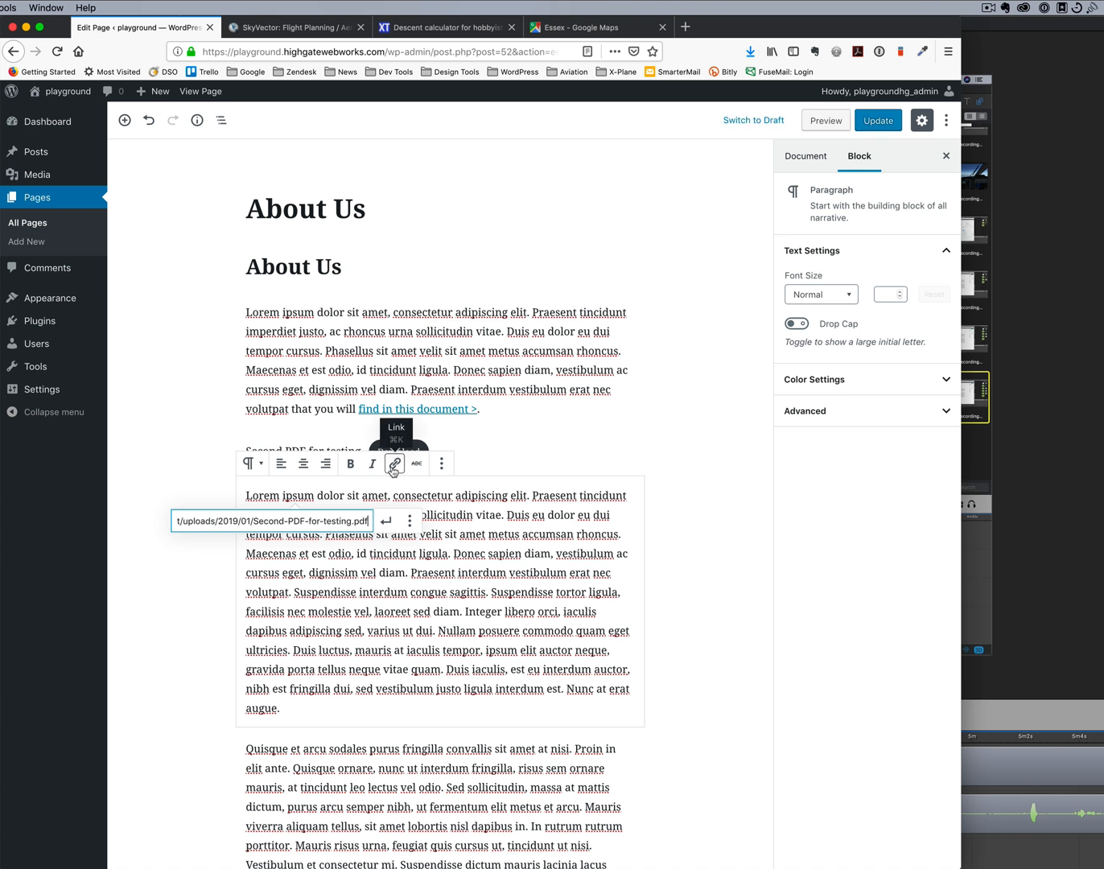
left_click(387, 521)
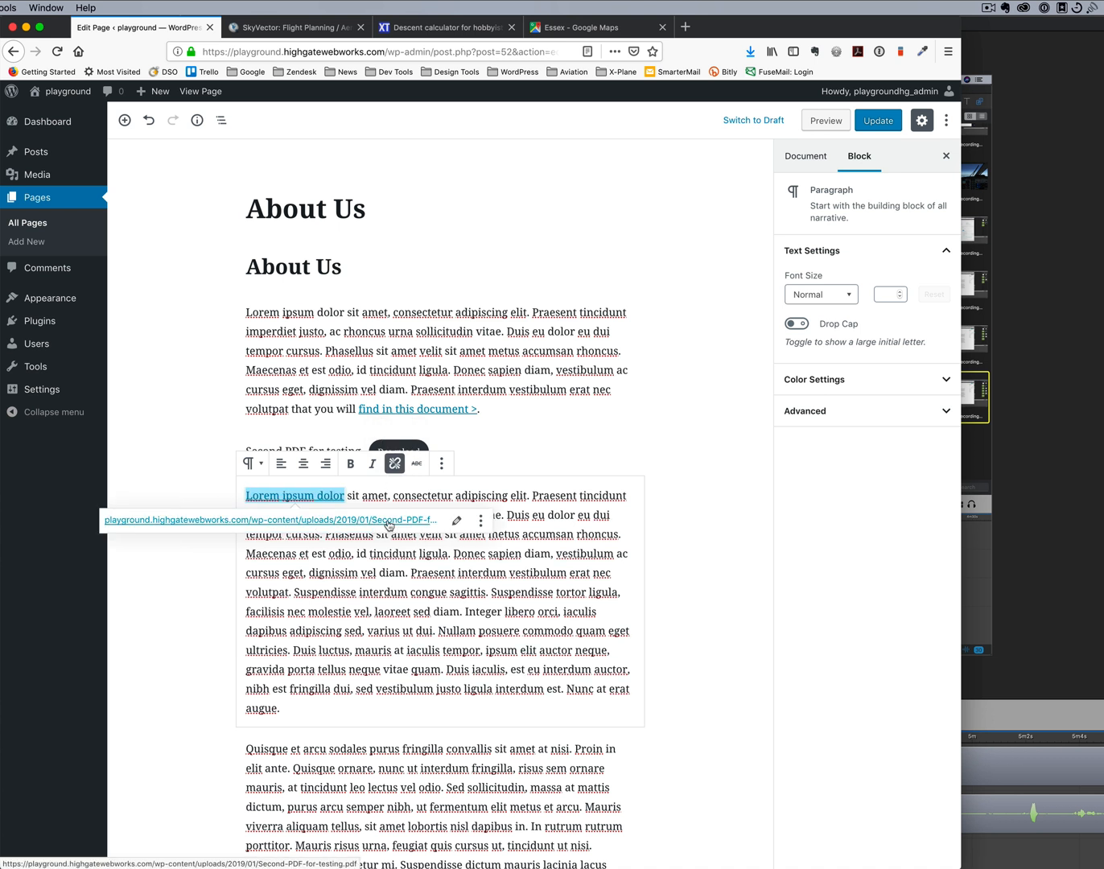
left_click(206, 635)
Remove the "Second PDF for testing" File block from the page and save the page
left_click(409, 444)
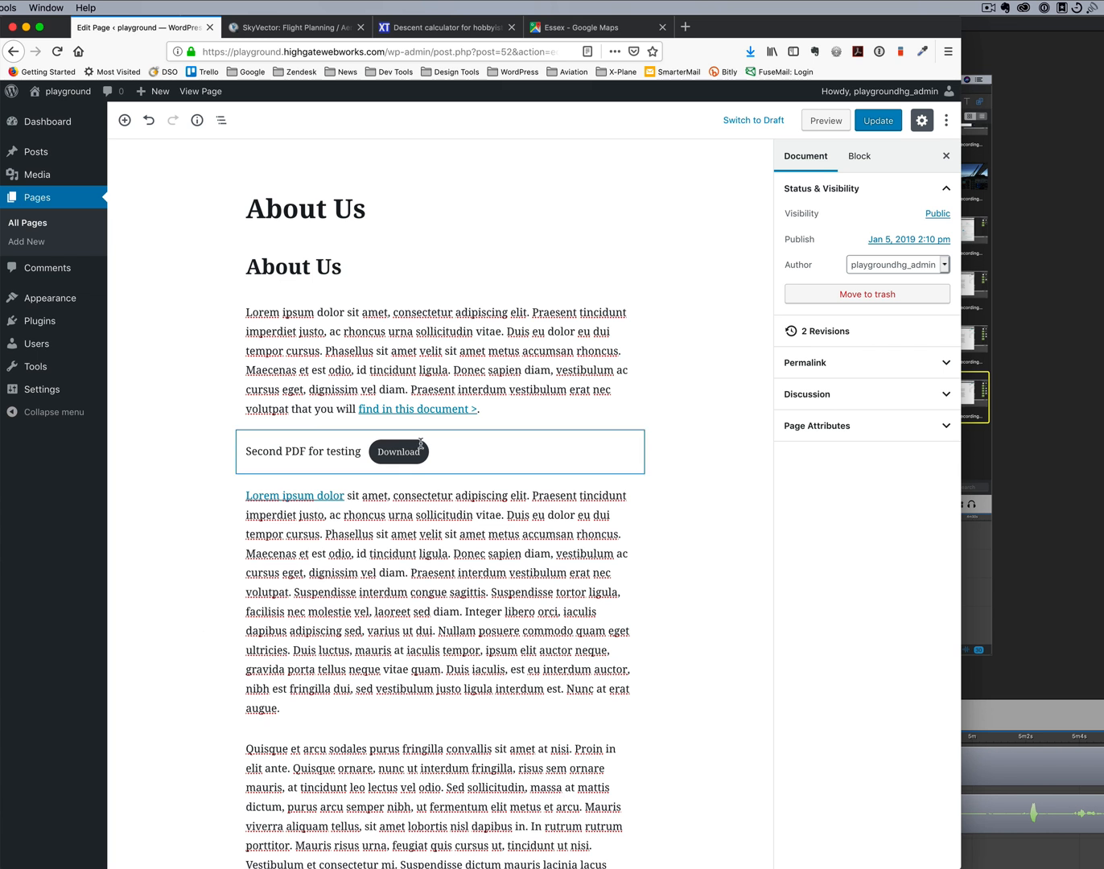
left_click(375, 417)
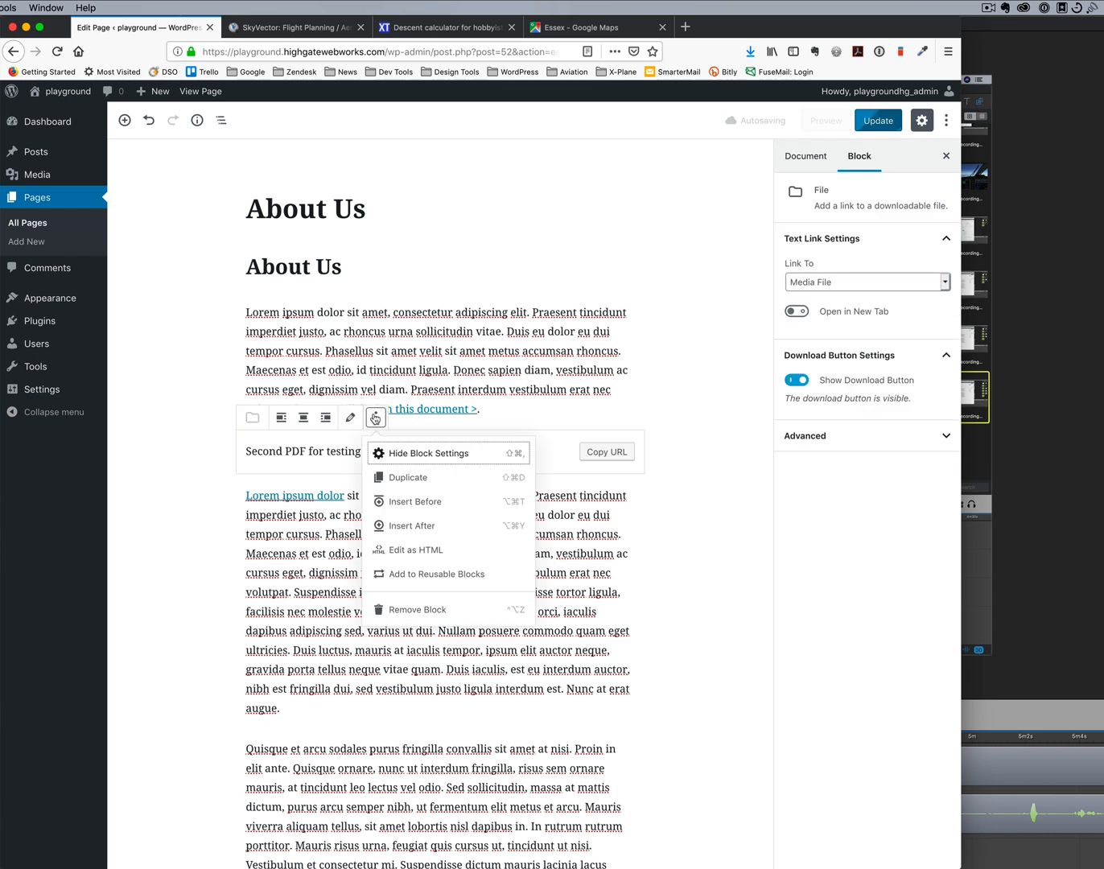
left_click(415, 610)
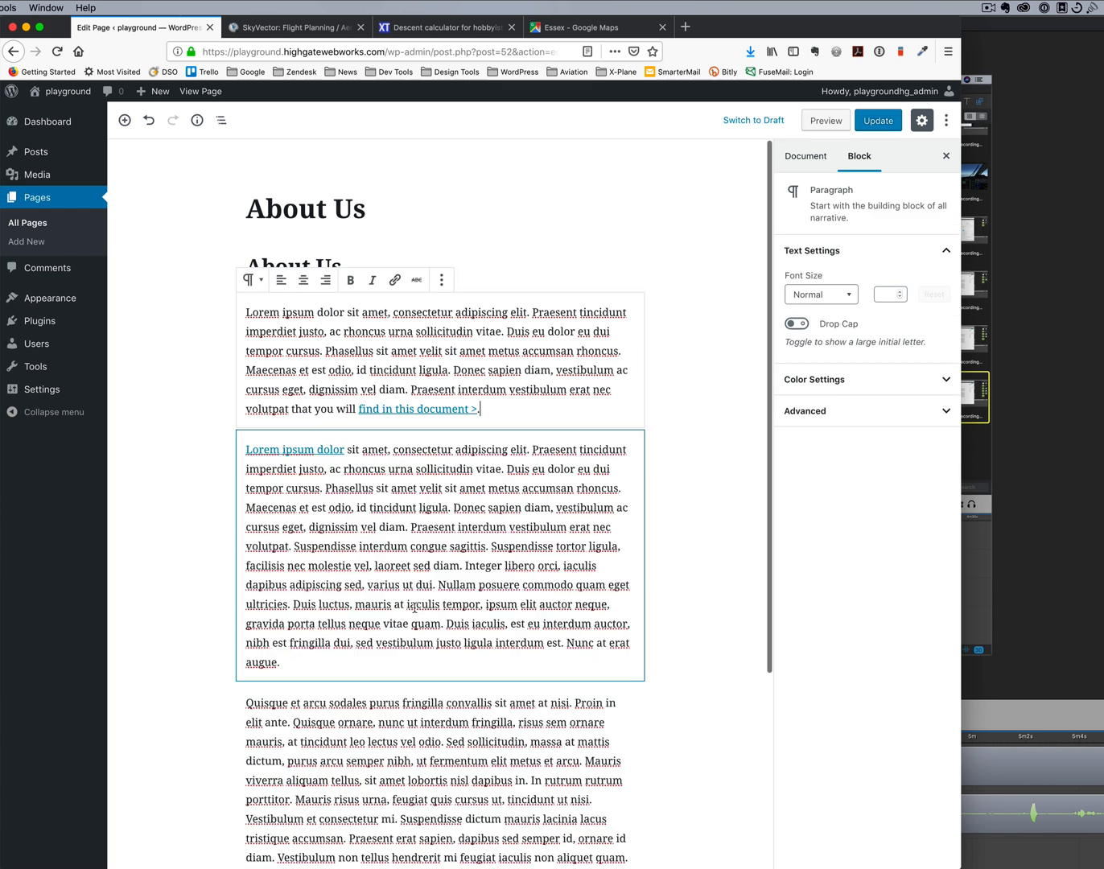
left_click(667, 502)
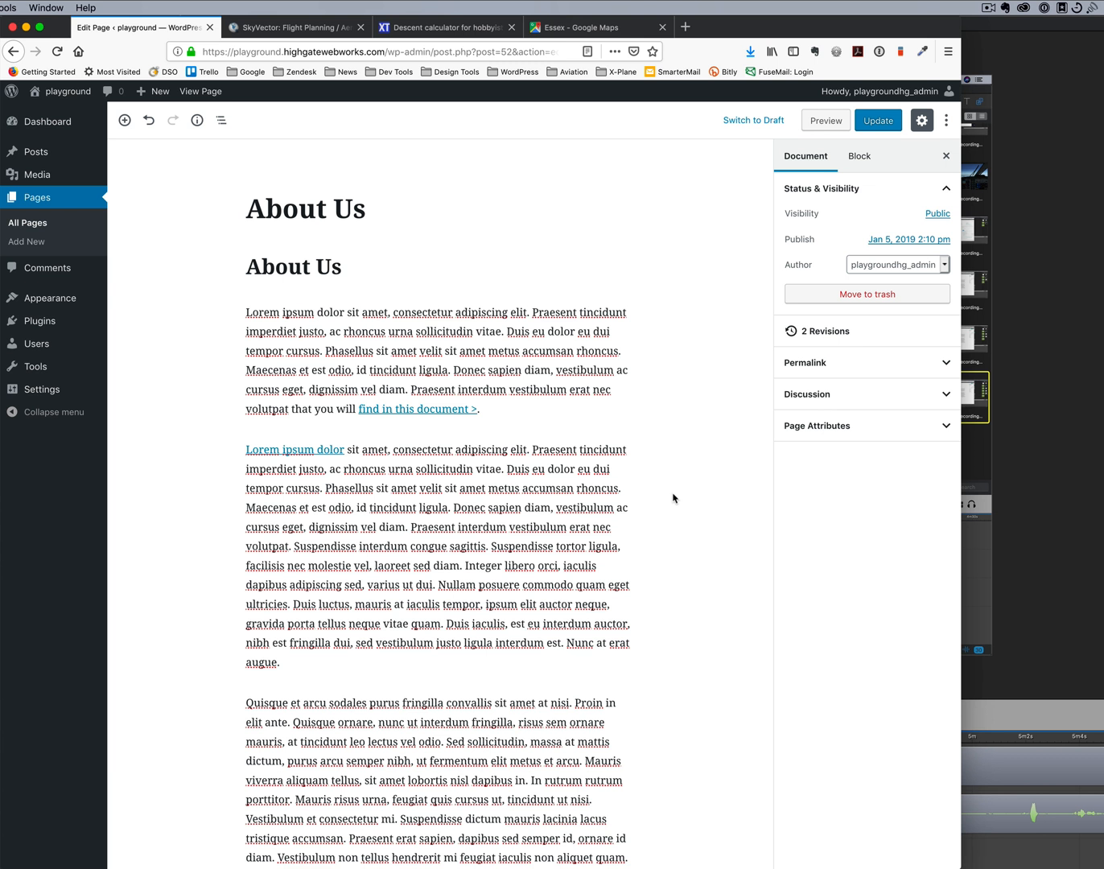
key("super+s")
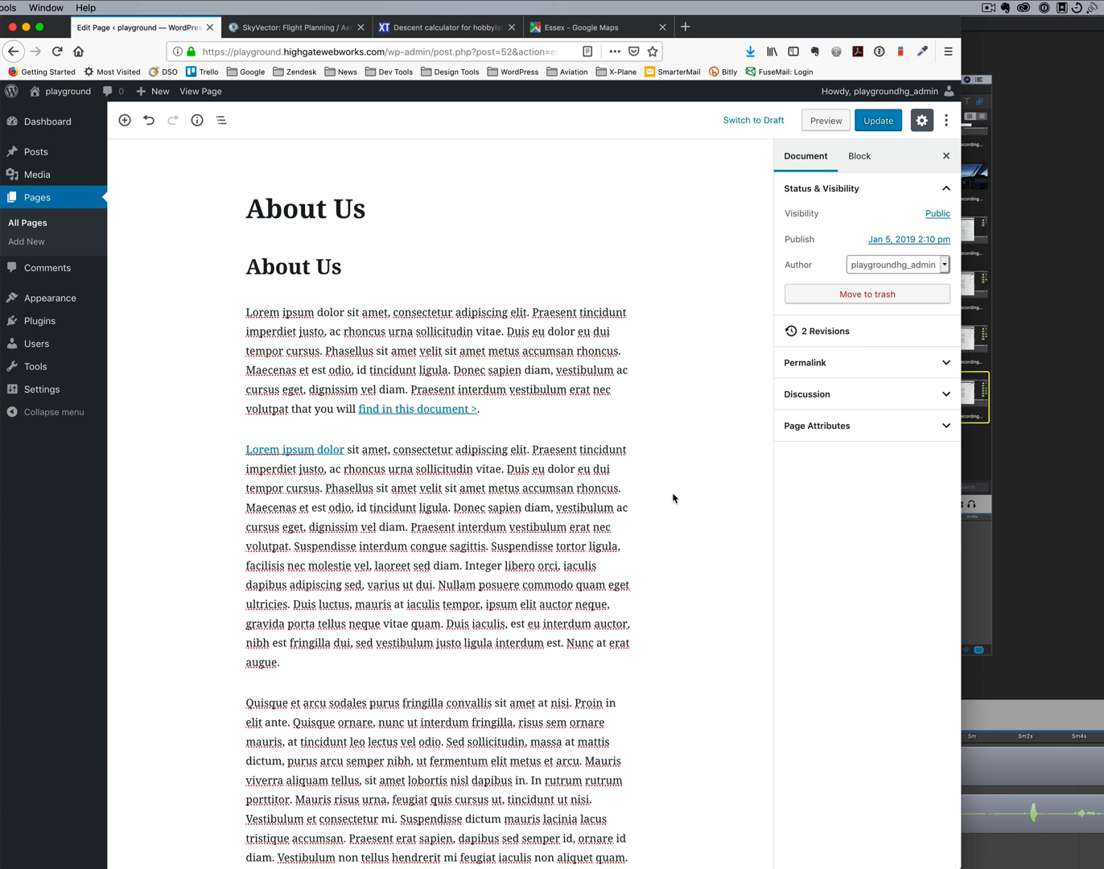